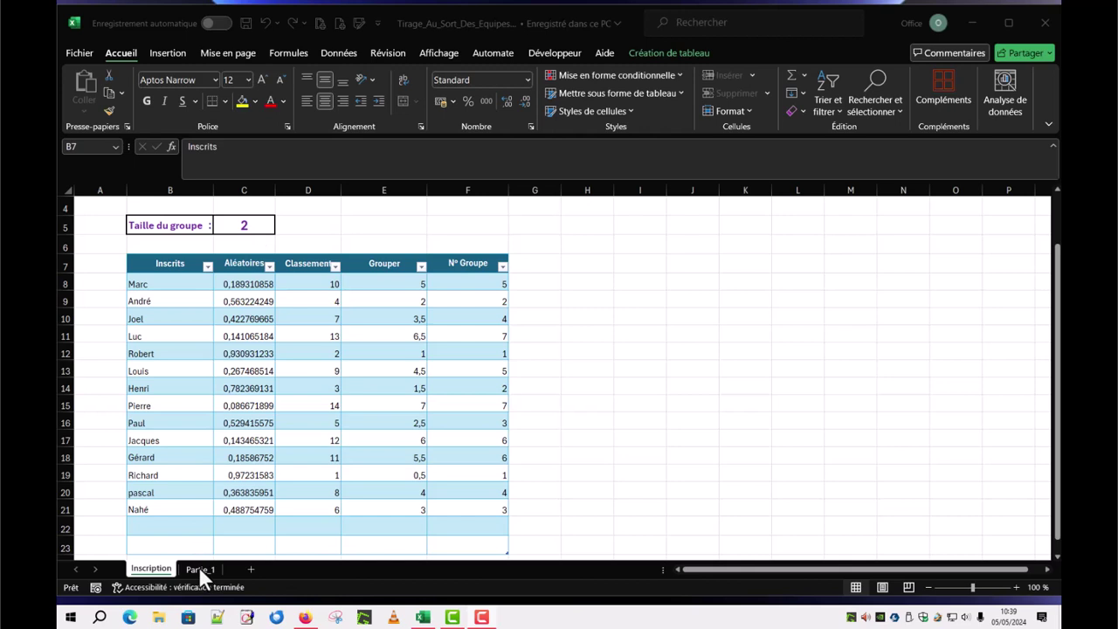
On the Partie_1 sheet, merge and centre cells A8:A9 containing group number 1.
click(200, 569)
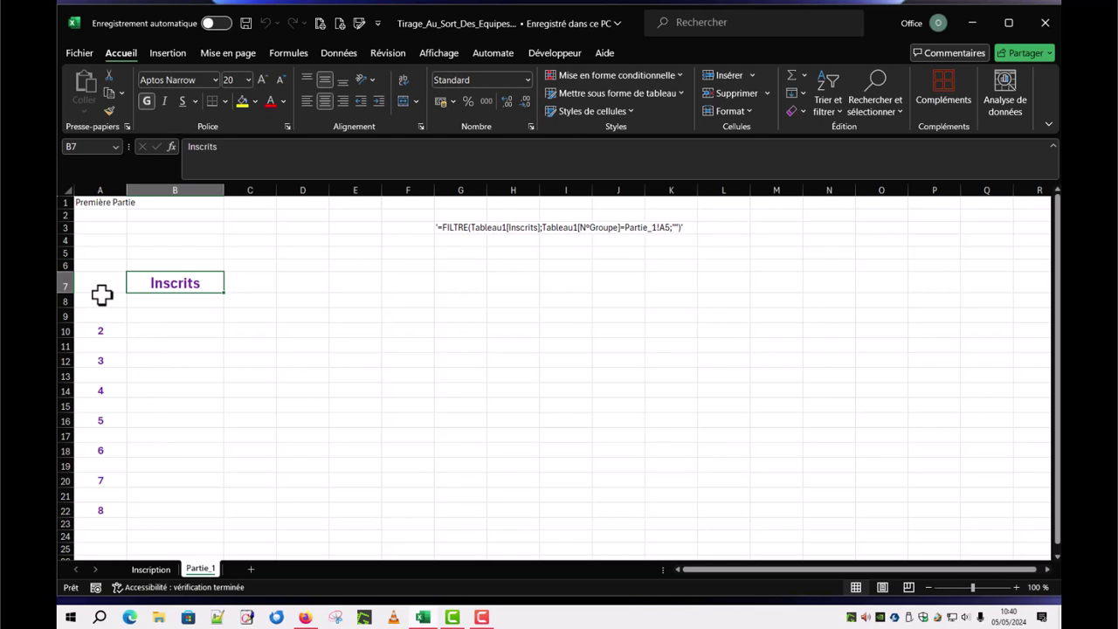
drag(102, 295, 105, 318)
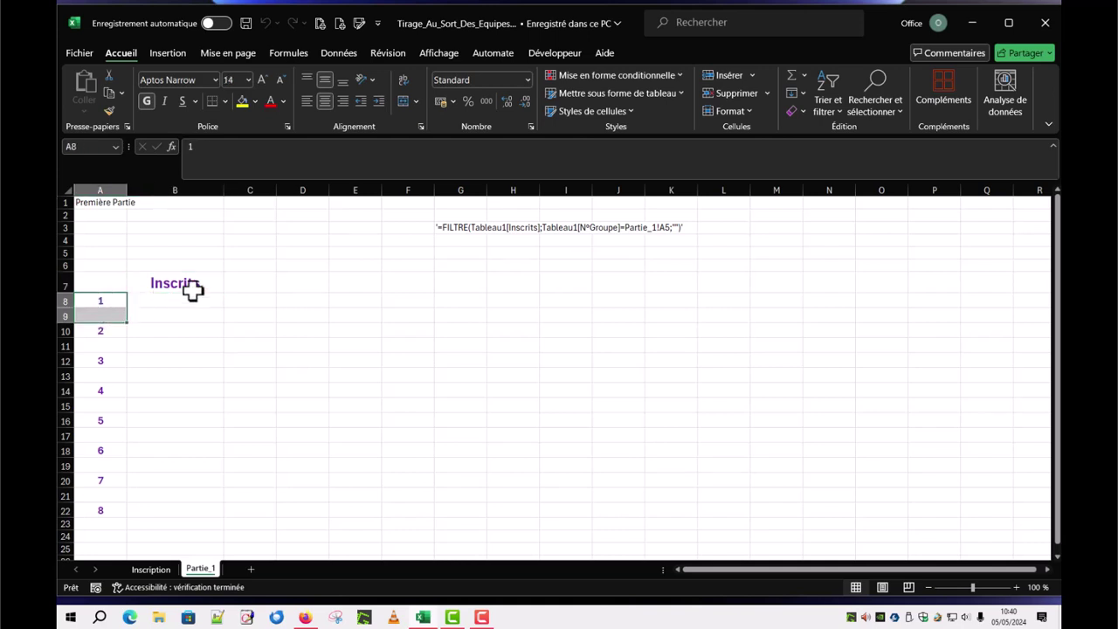
click(416, 101)
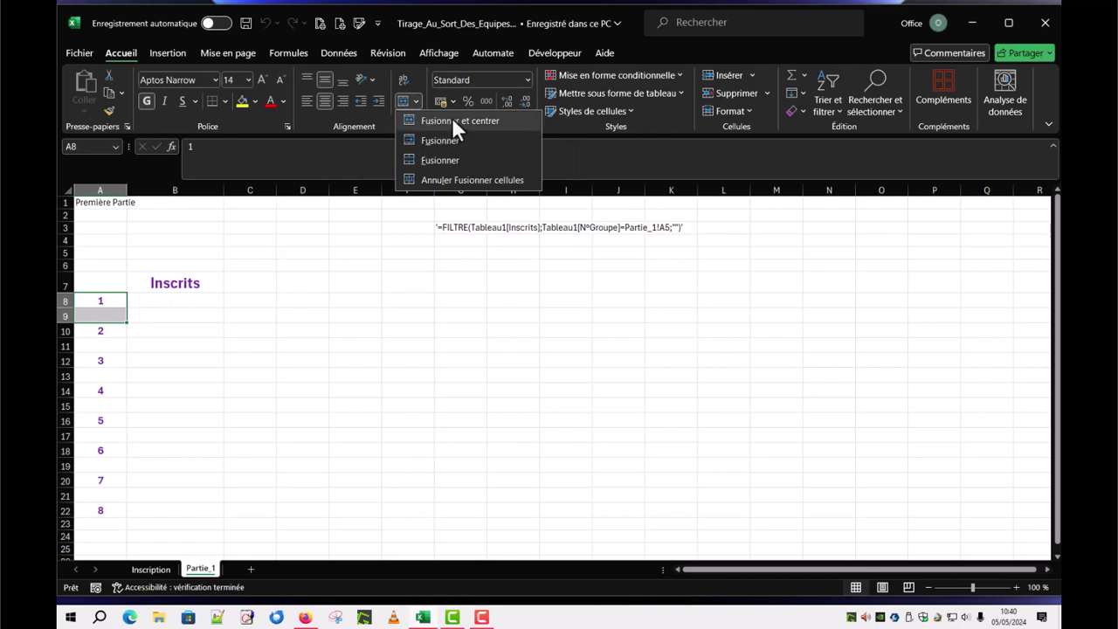
click(452, 120)
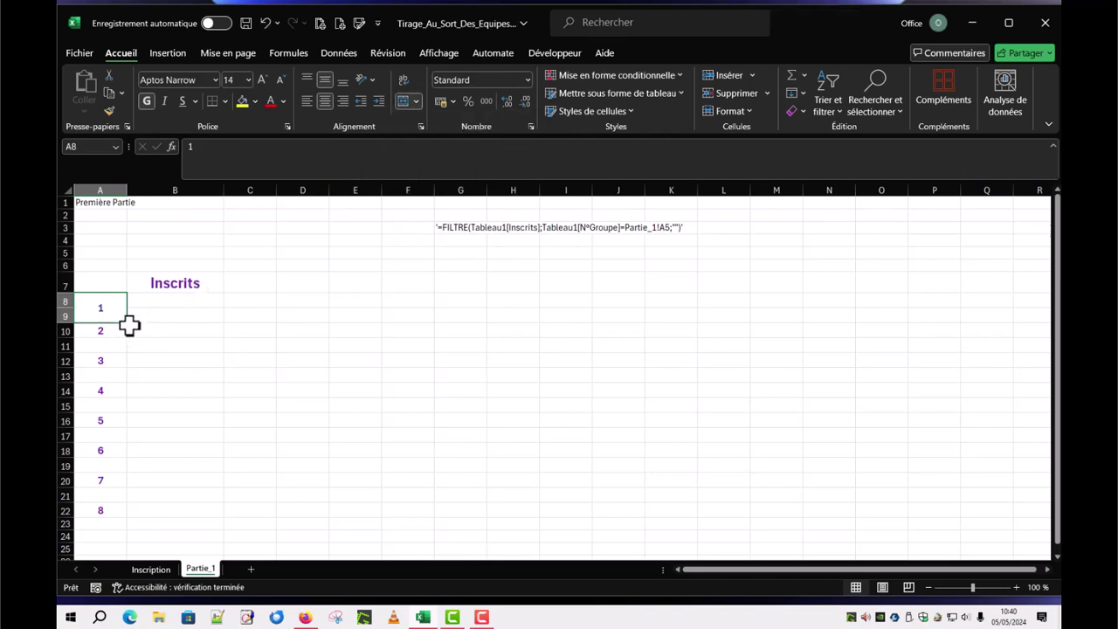
Copy the merged format of A8:A9 to group numbers 2 through 8 in column A, down to row 23.
click(110, 109)
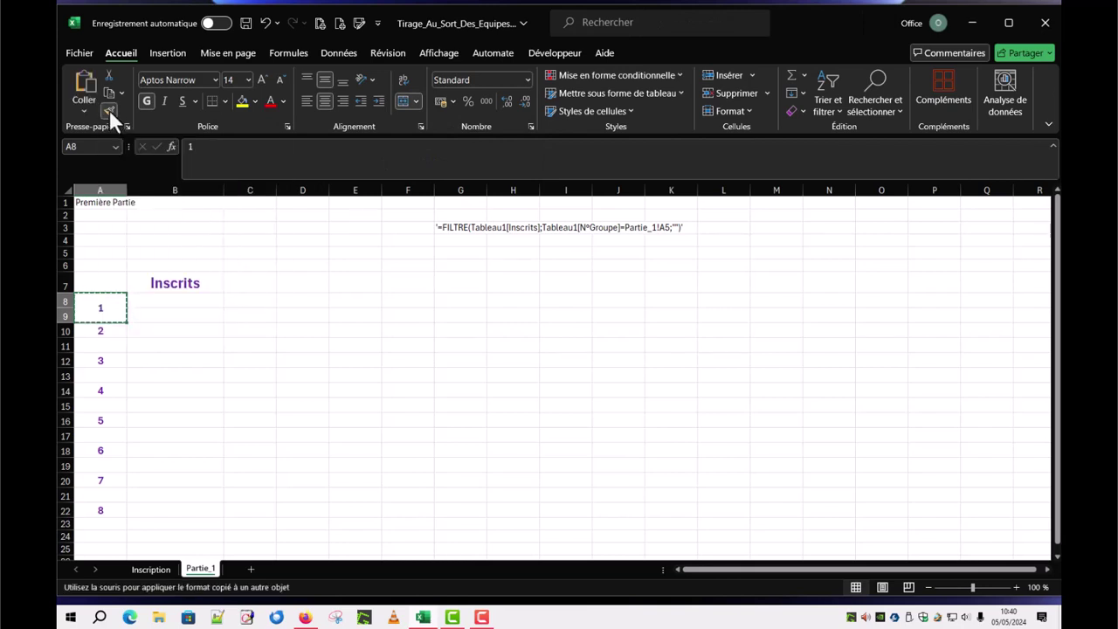
drag(112, 330, 110, 381)
click(110, 388)
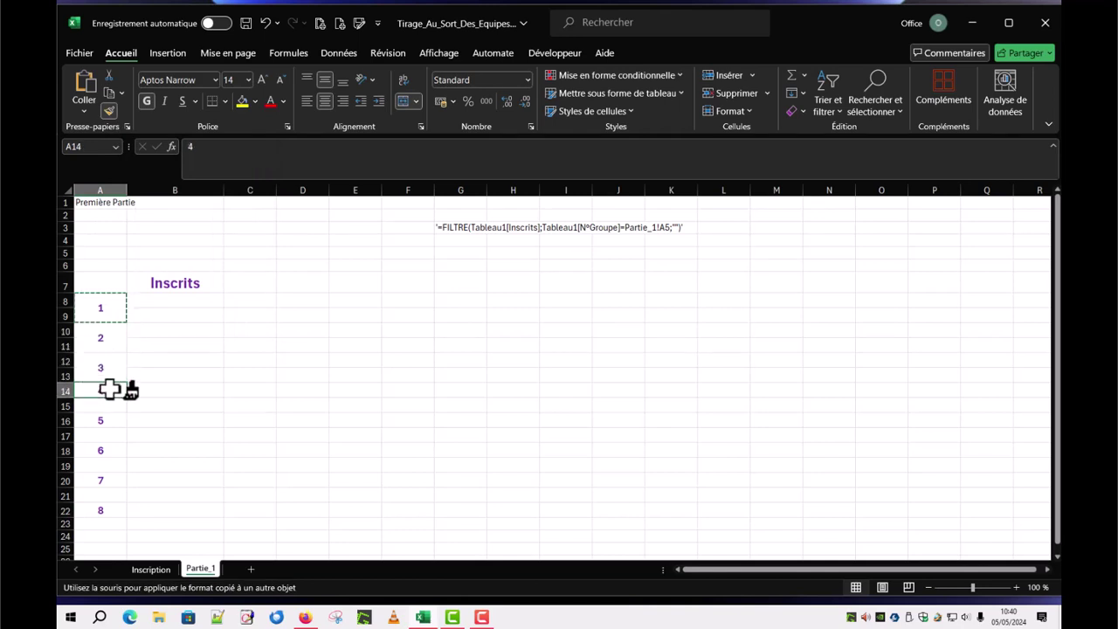
click(109, 419)
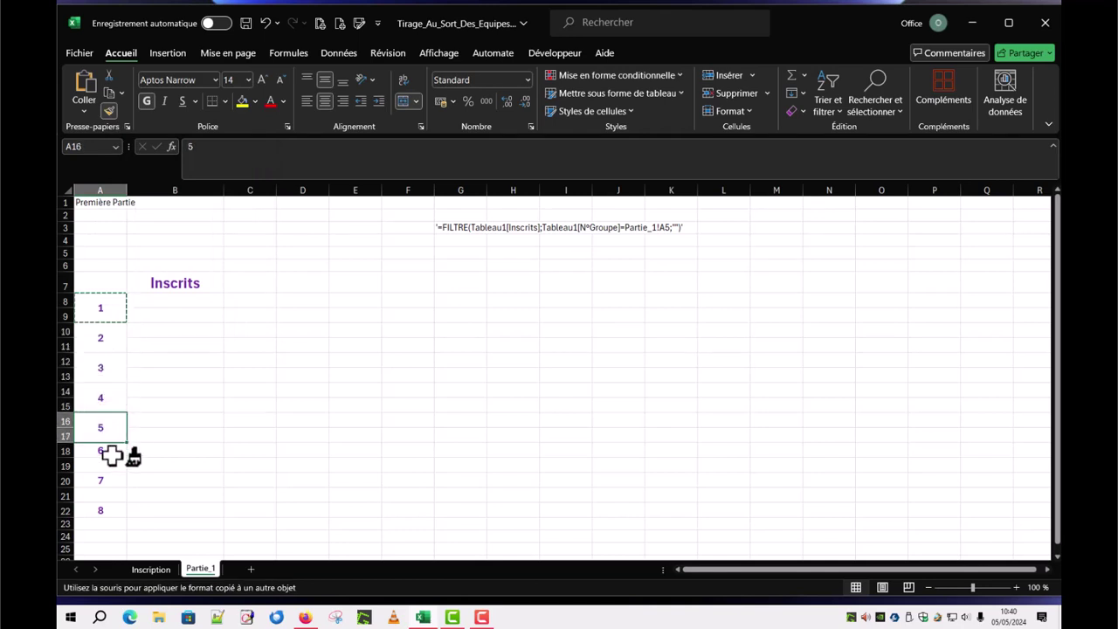
click(112, 451)
click(111, 481)
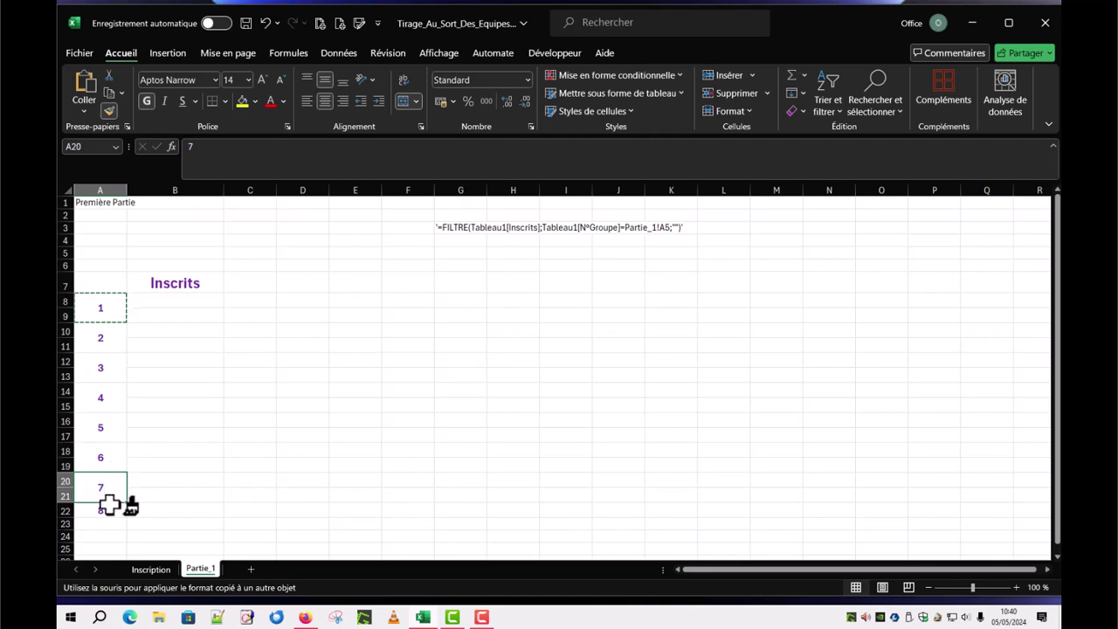
click(110, 511)
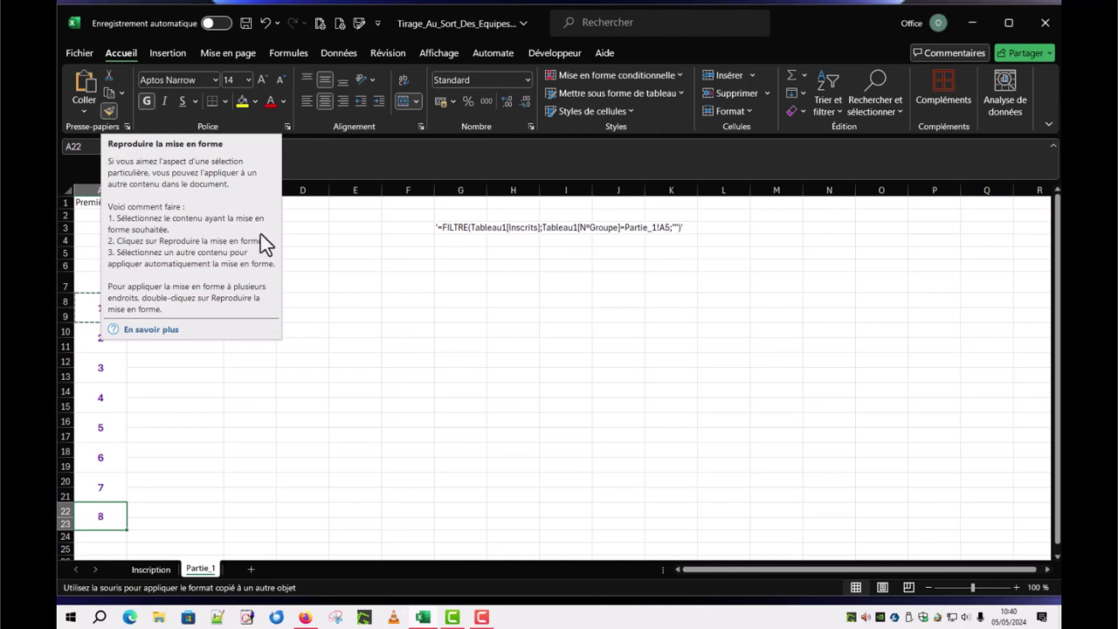
key(Escape)
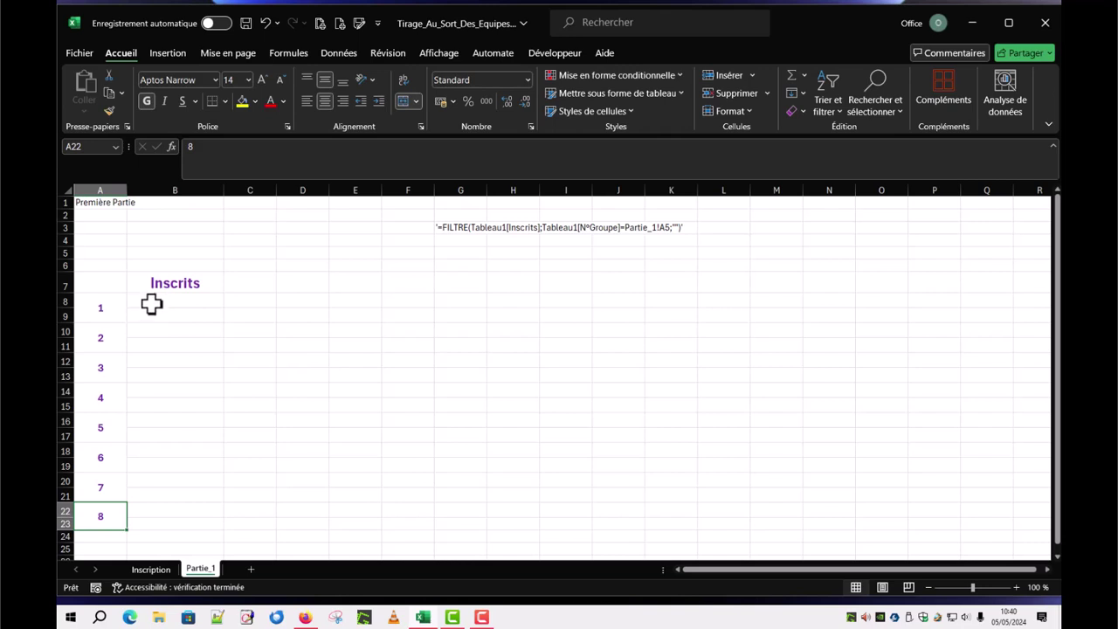
Start a FILTRE formula in cell B8 of Partie_1 with Tab_Inscrits[Inscrits] from the Inscription sheet as its array.
click(147, 569)
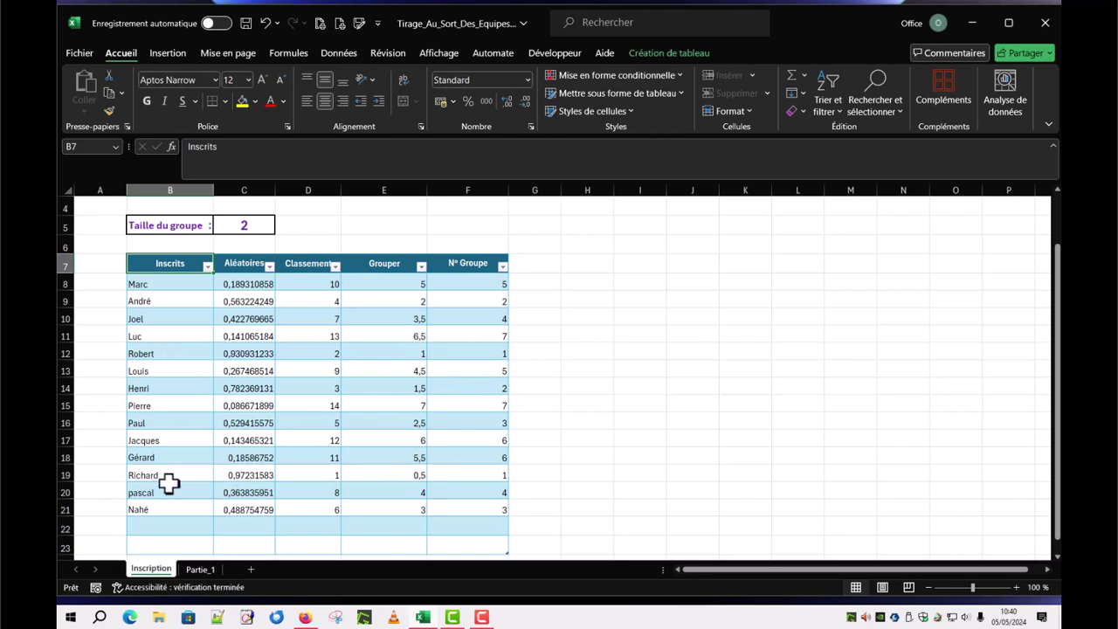
click(202, 566)
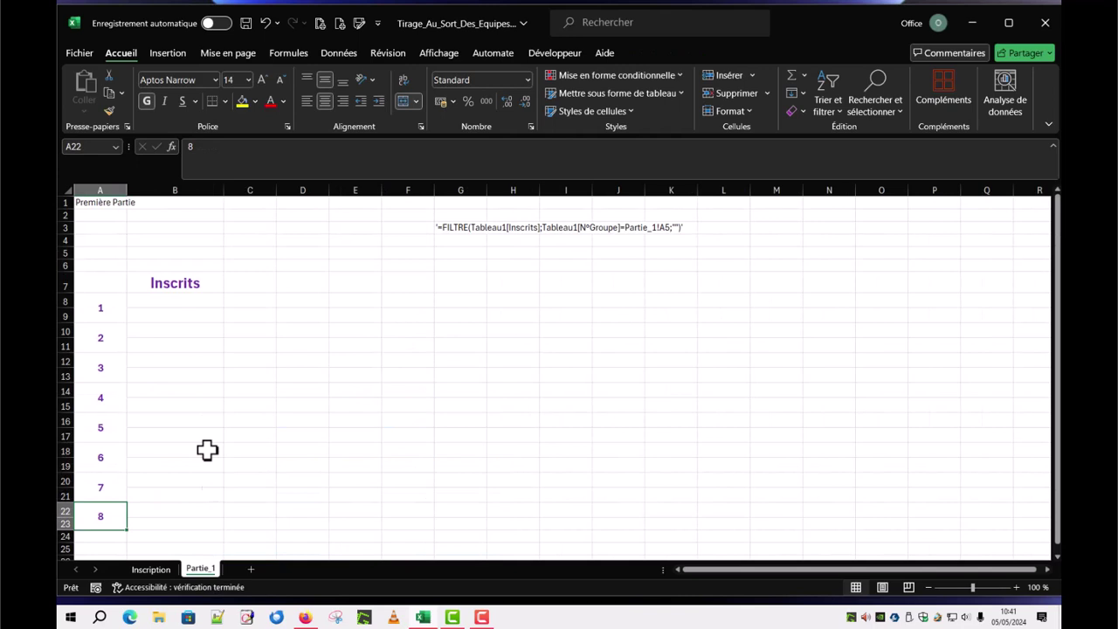
click(176, 300)
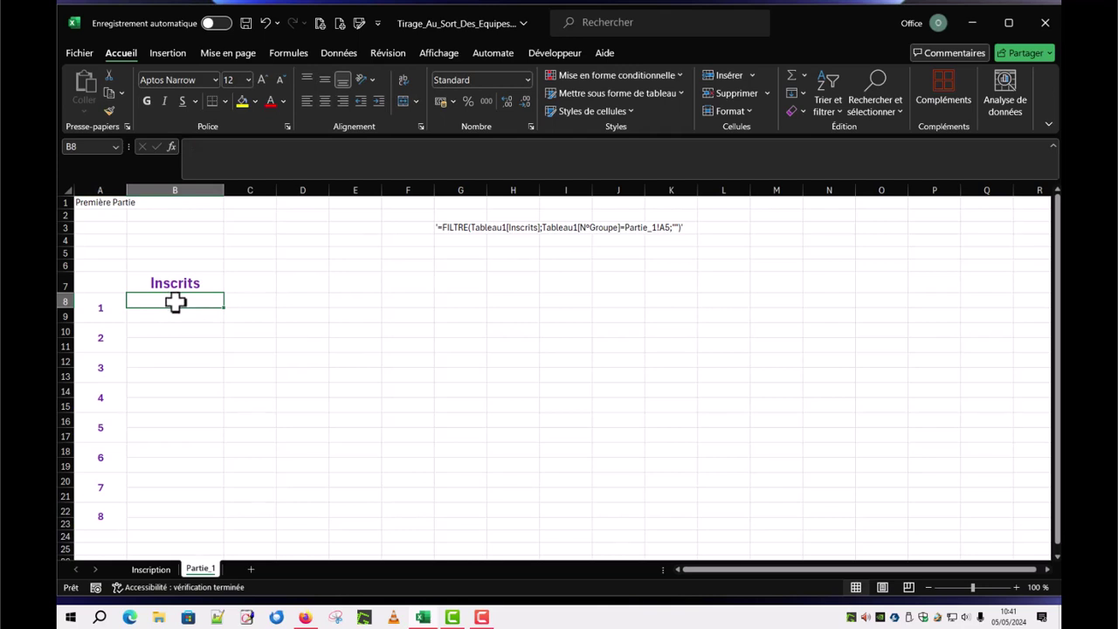
text(=)
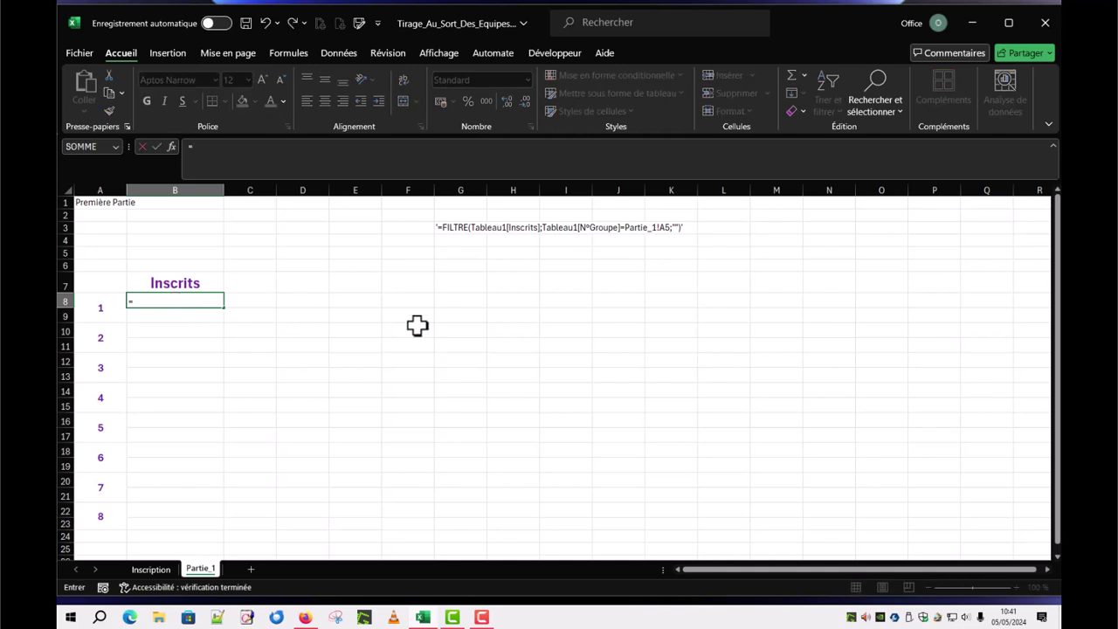
text(FIL)
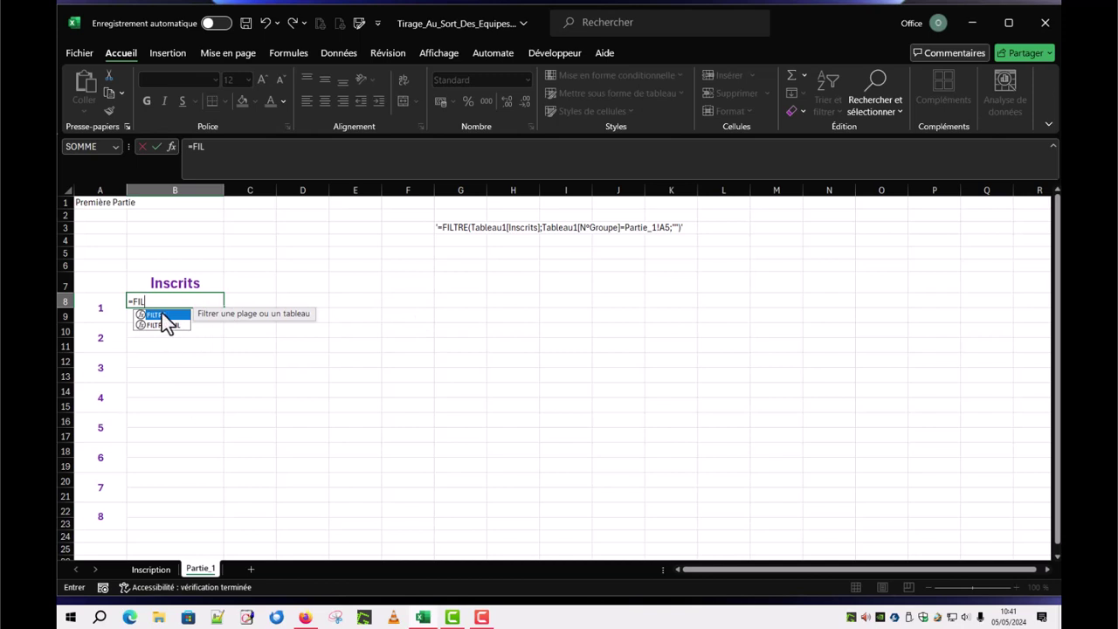
double_click(162, 315)
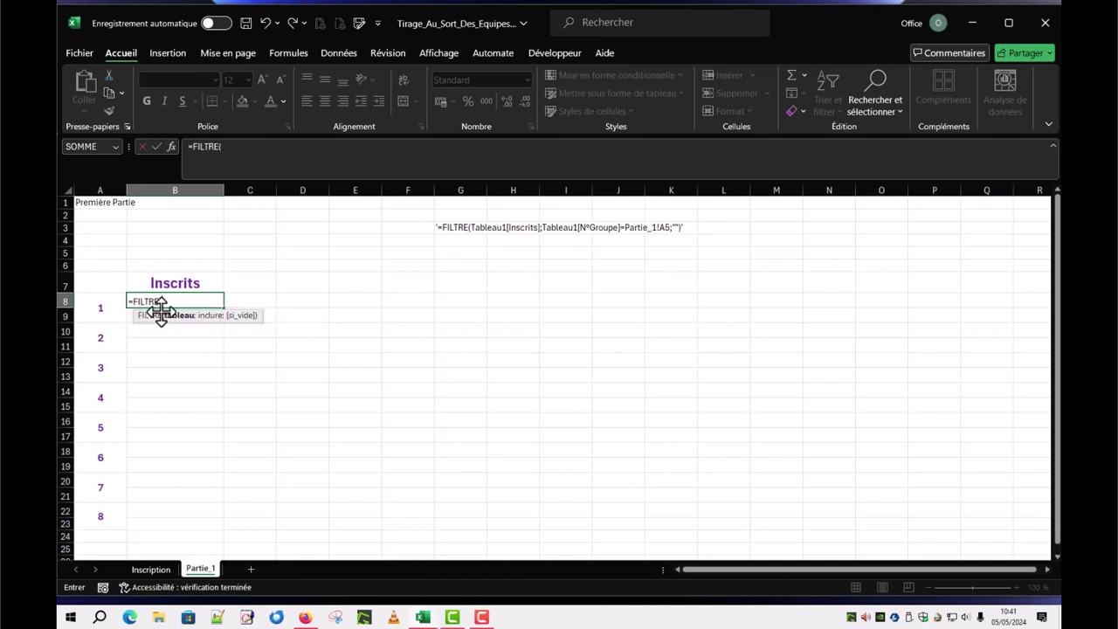
click(147, 569)
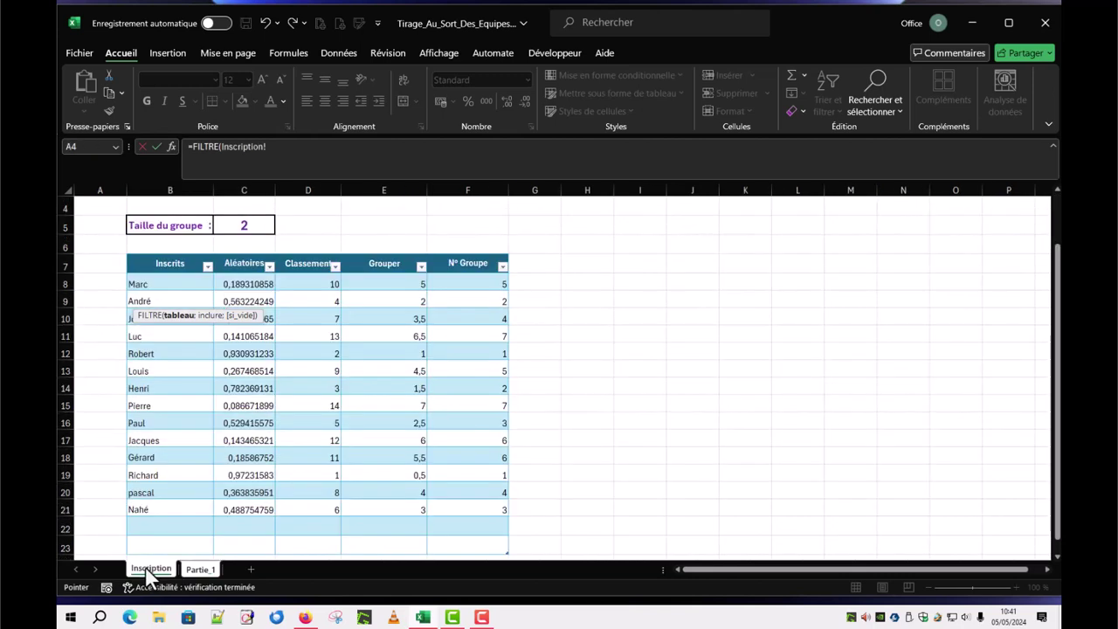
click(182, 249)
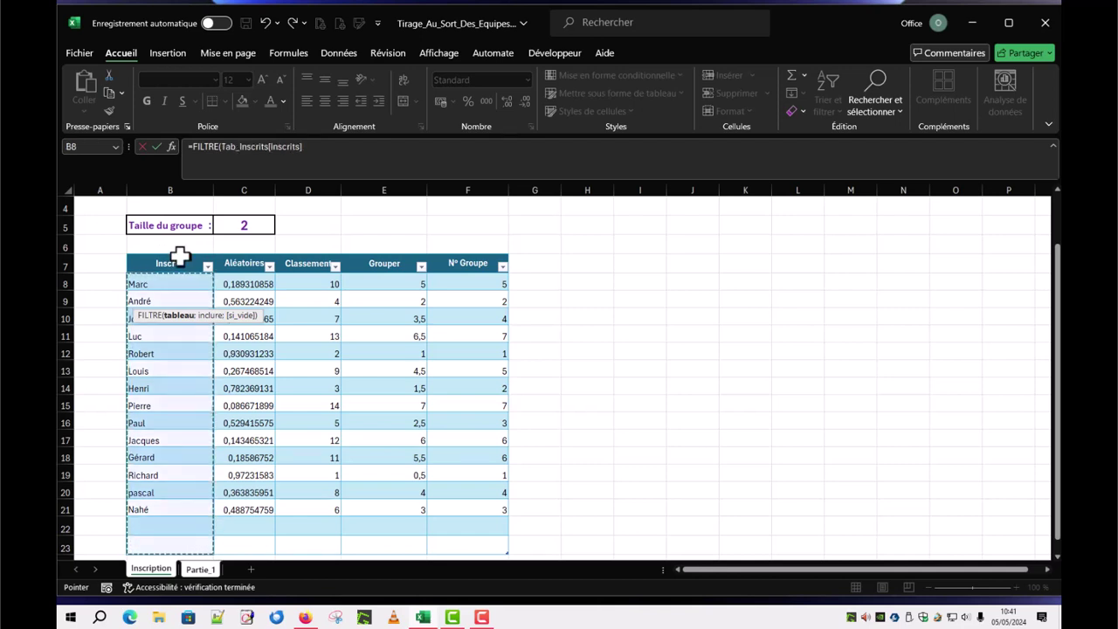
text(;)
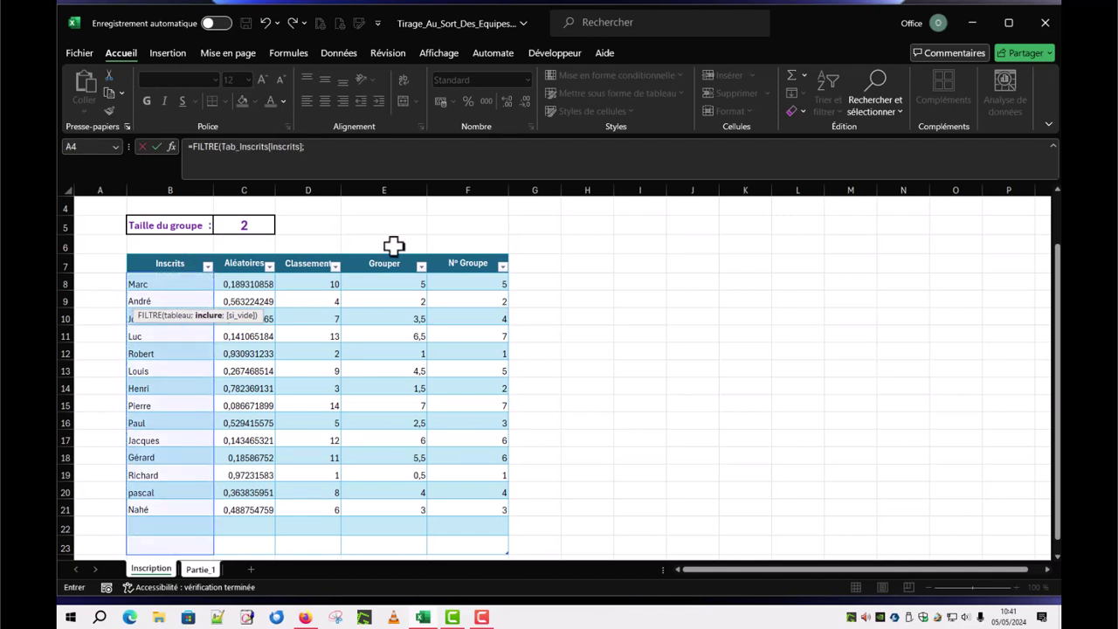
Complete the FILTRE formula with the condition Tab_Inscrits[N° Groupe]=Partie_1!A8 and "" as the empty result, and validate it.
click(467, 250)
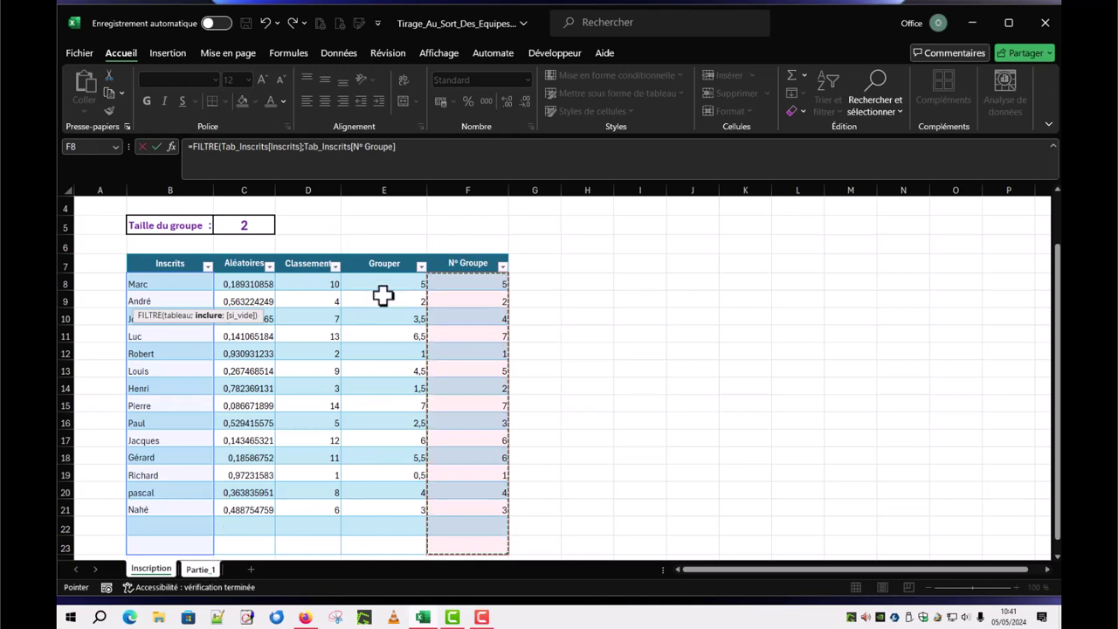
click(394, 149)
text(])
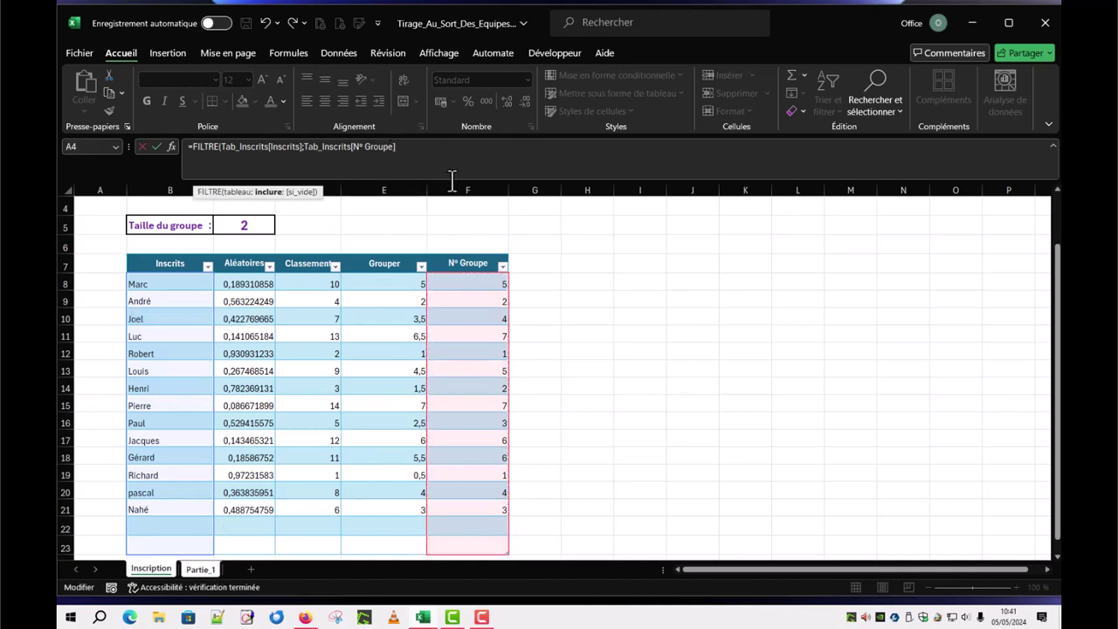
text(=)
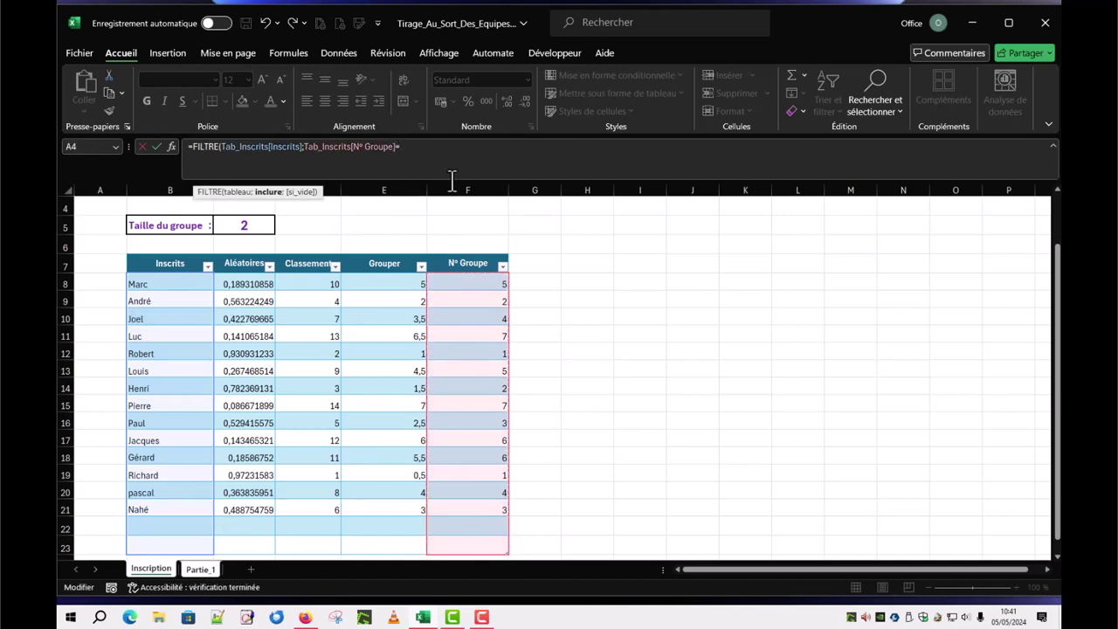
click(200, 570)
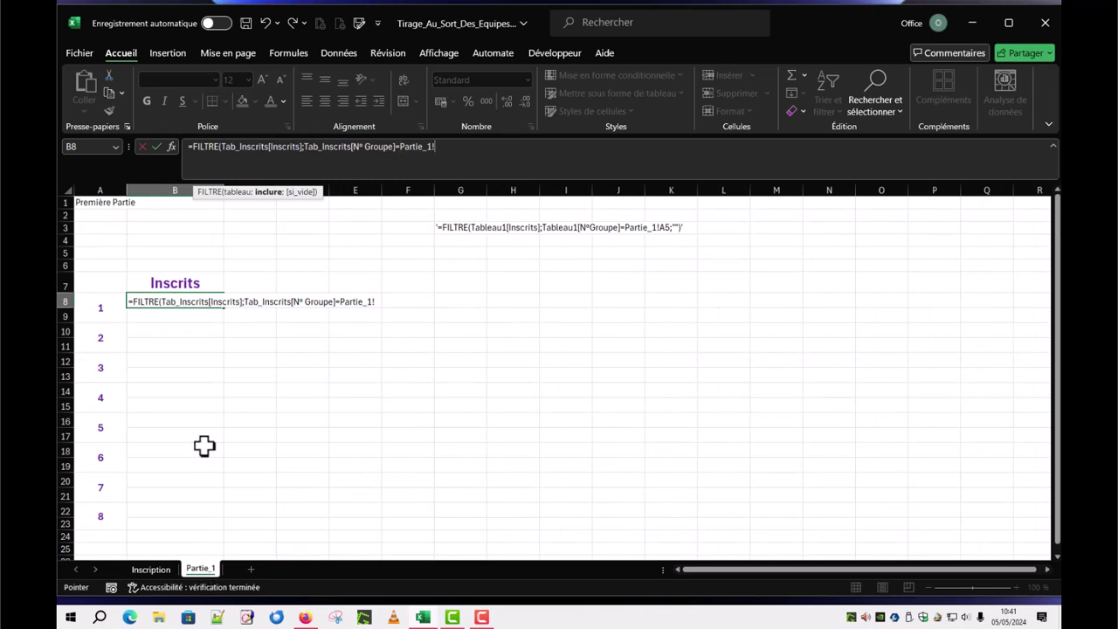
click(100, 305)
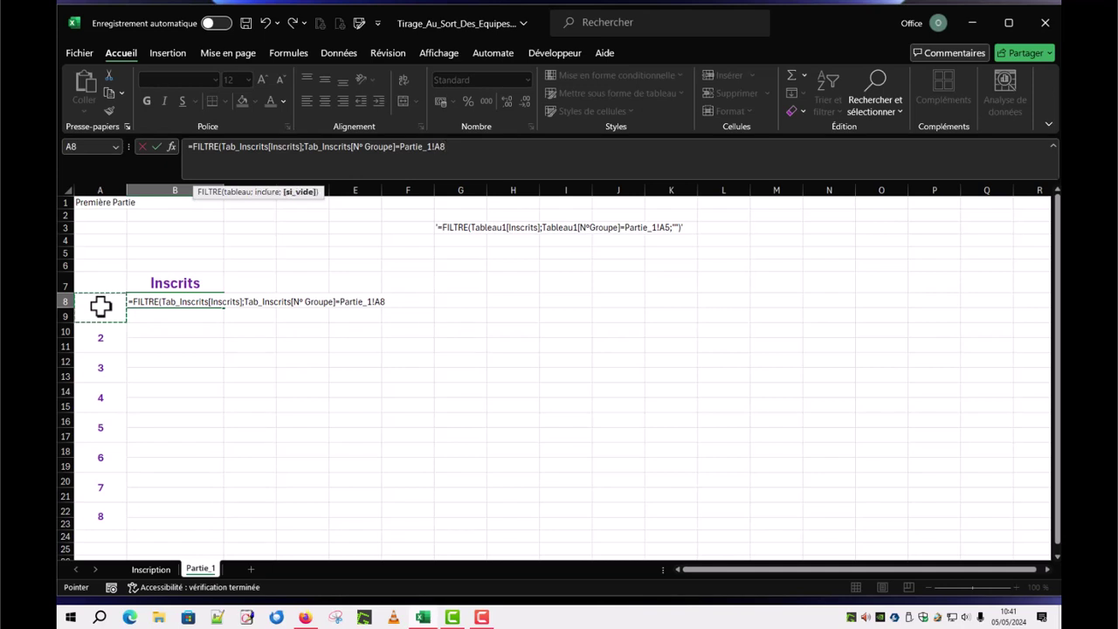
text(;)
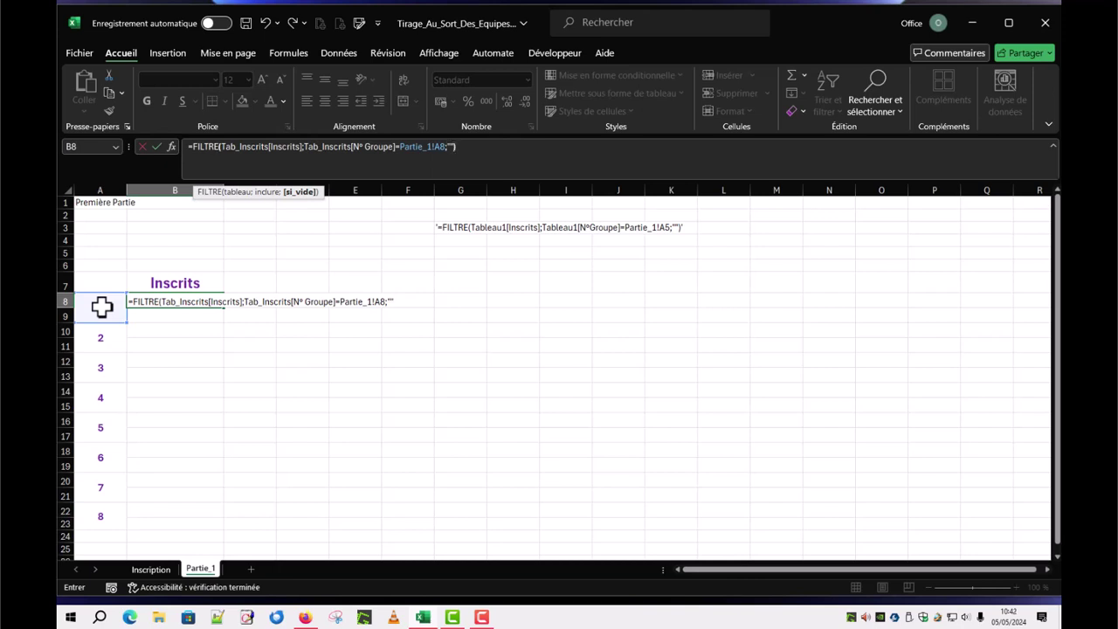
text())
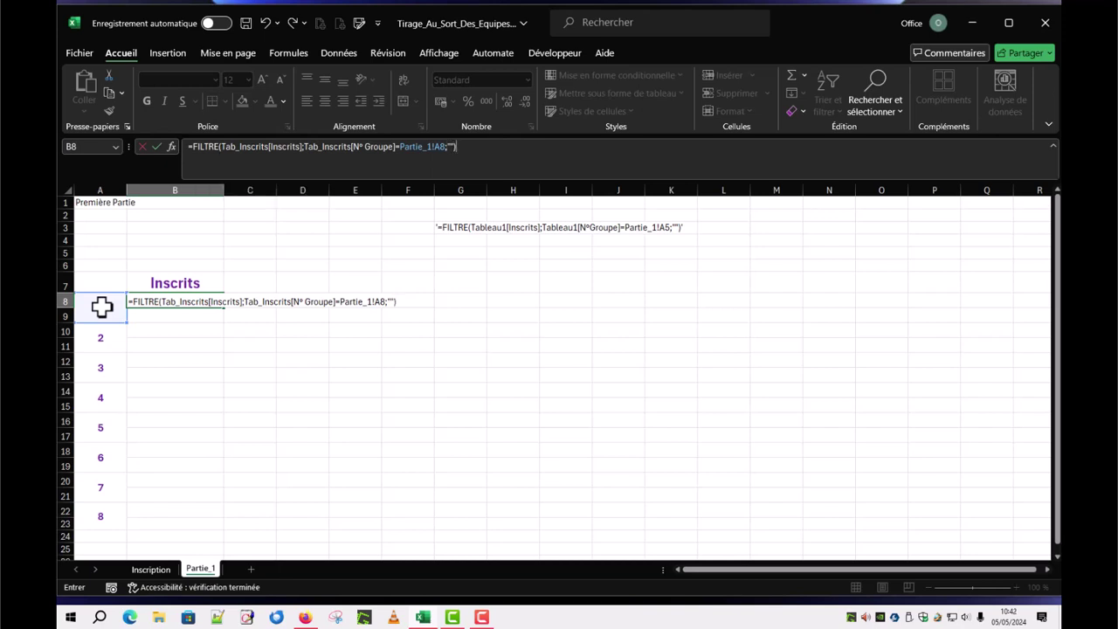
click(158, 147)
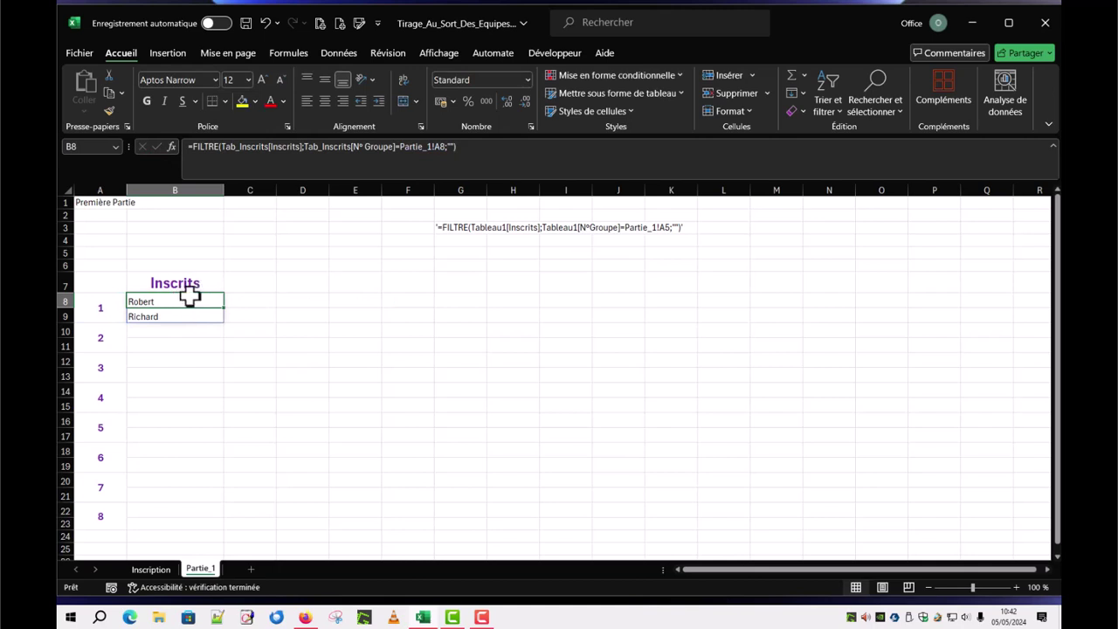
Check the group 1 members against the Inscription table and examine the formulas in cells B8 and B9 of Partie_1.
click(153, 568)
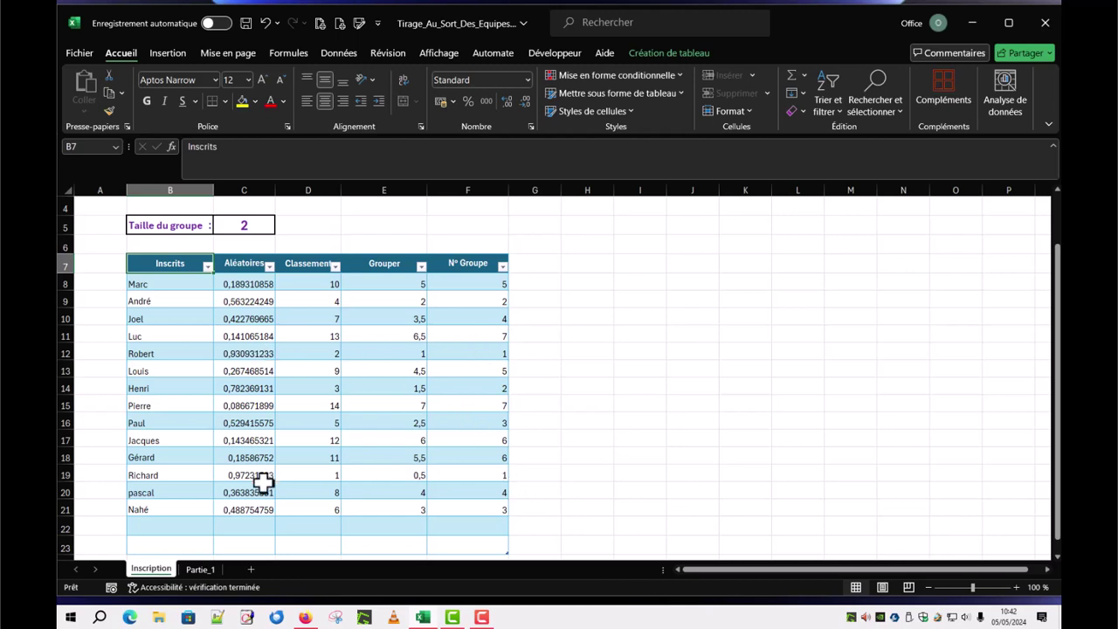
click(201, 569)
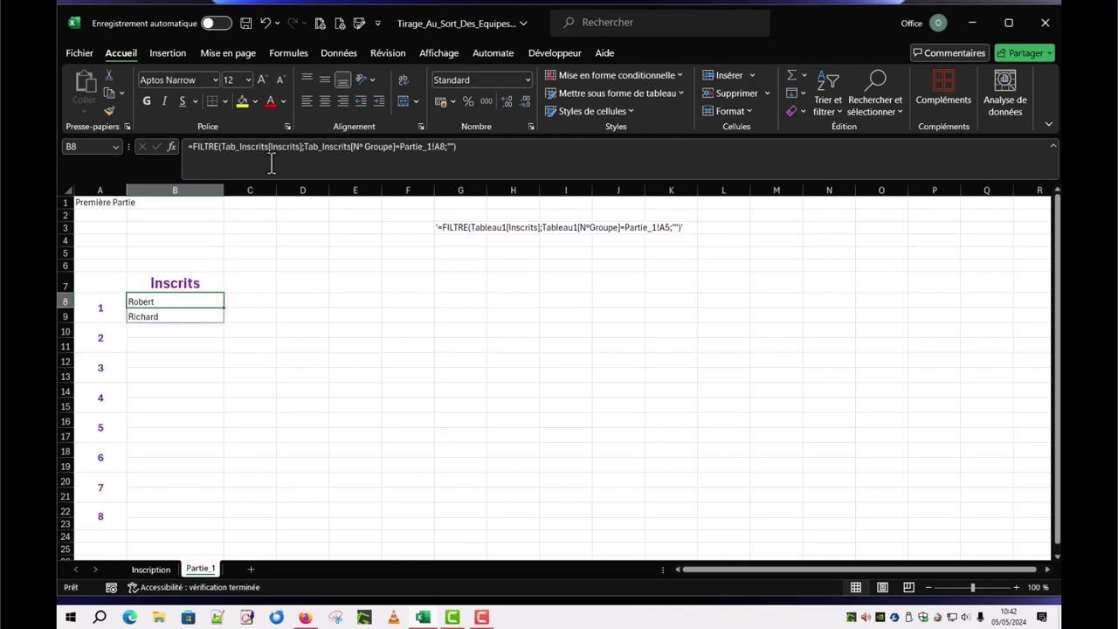
click(180, 315)
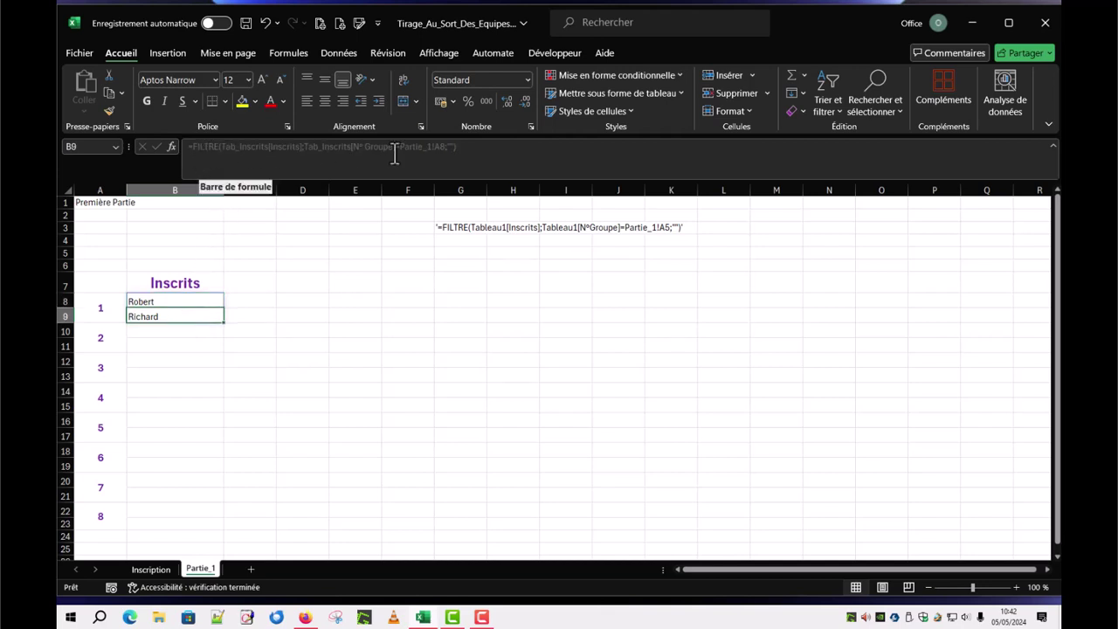
click(182, 300)
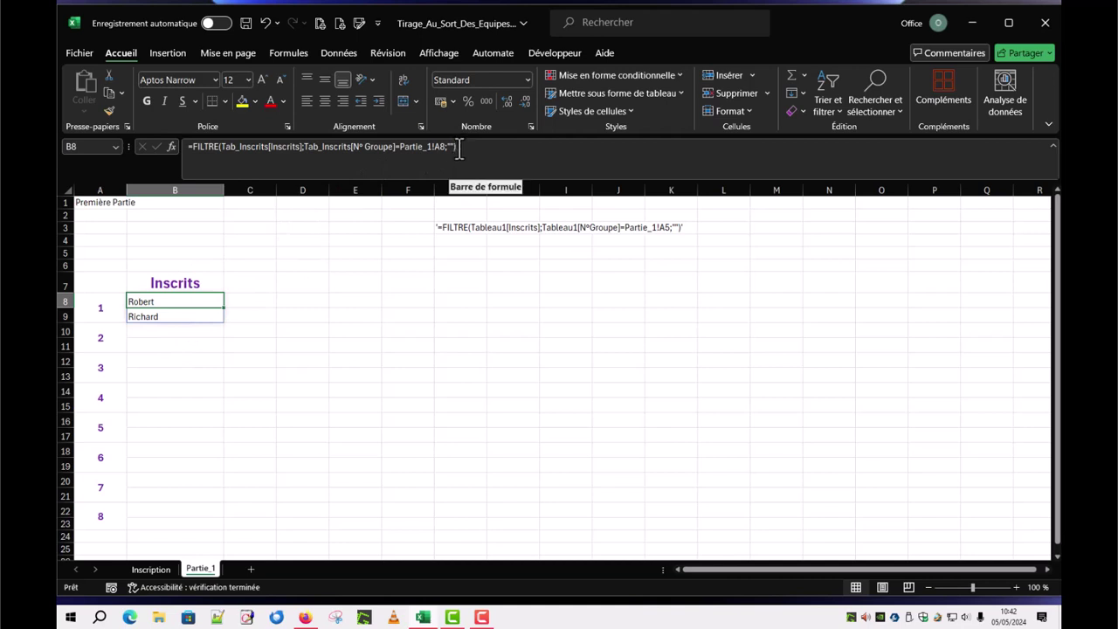
Copy the full text of the FILTRE formula in cell B8 of Partie_1.
drag(459, 149, 186, 151)
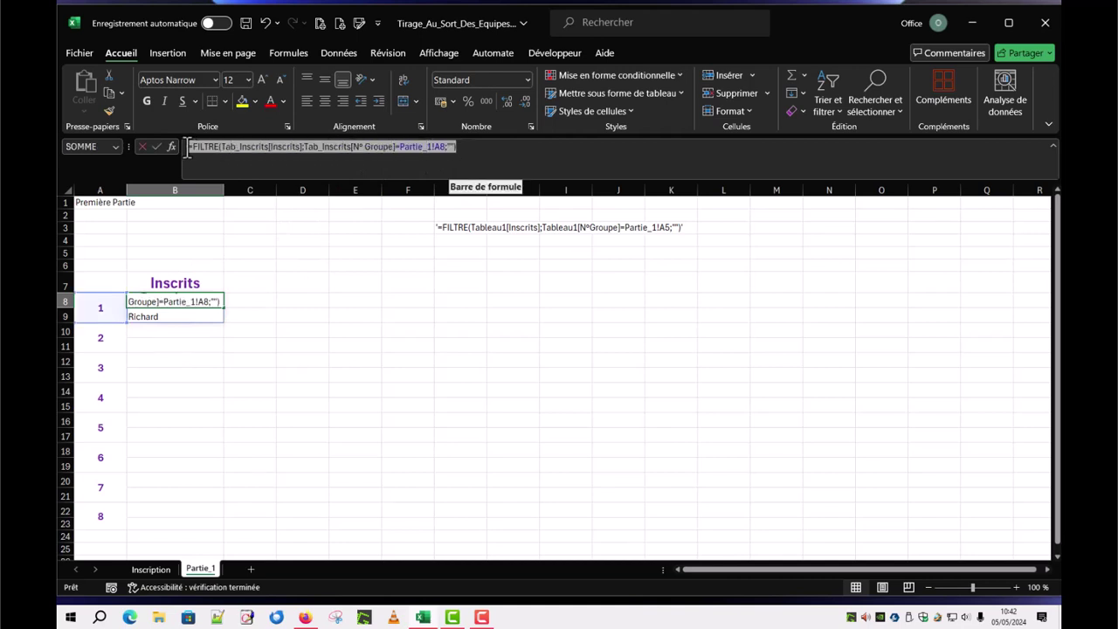
right_click(295, 147)
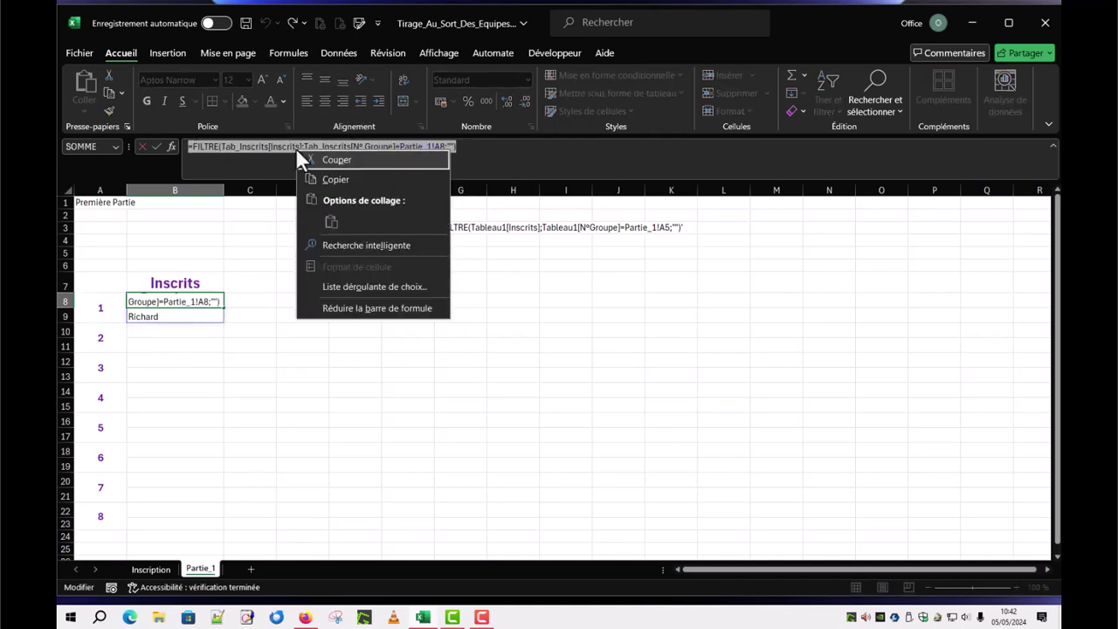
click(336, 179)
click(178, 329)
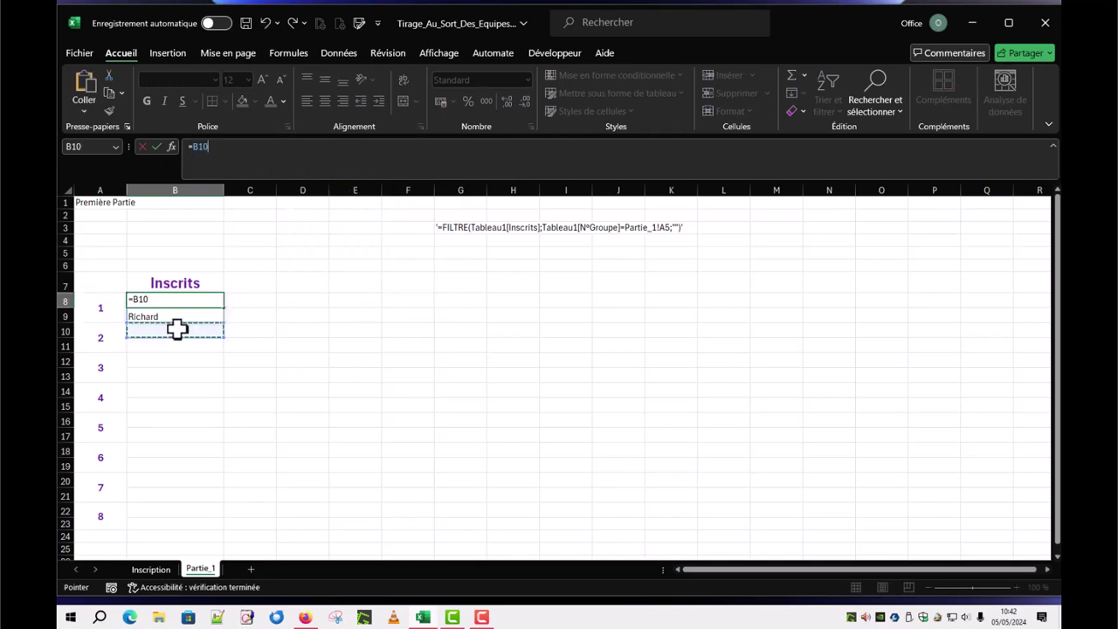
key(ctrl+v)
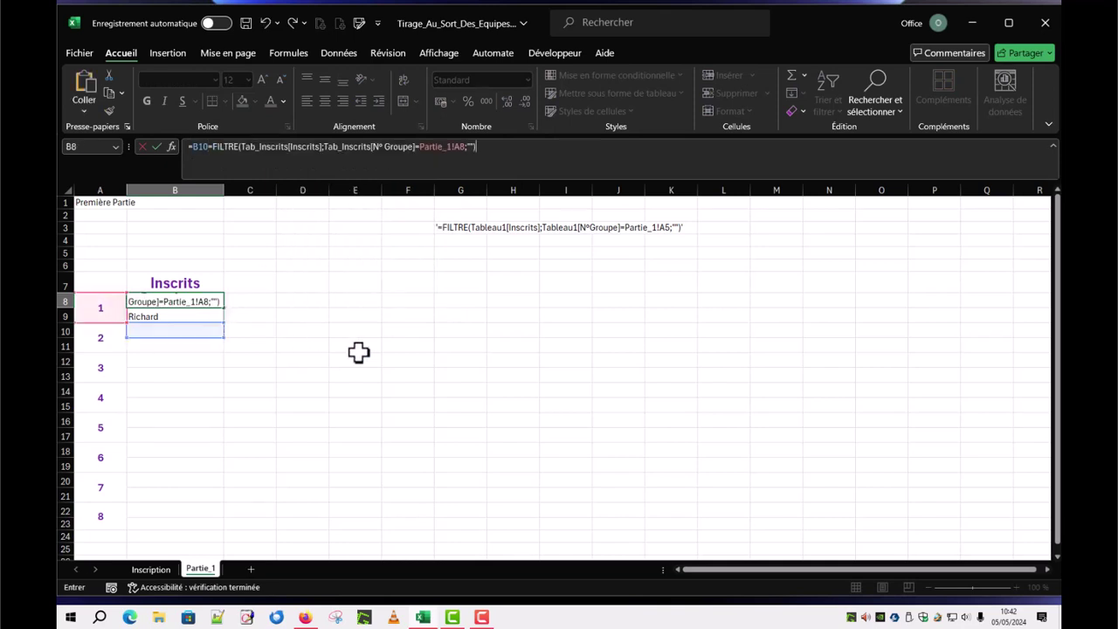
key(Escape)
Paste the FILTRE formula into B10 and change its condition to reference group number 2 in A10.
key(Down)
key(Down)
key(ctrl+v)
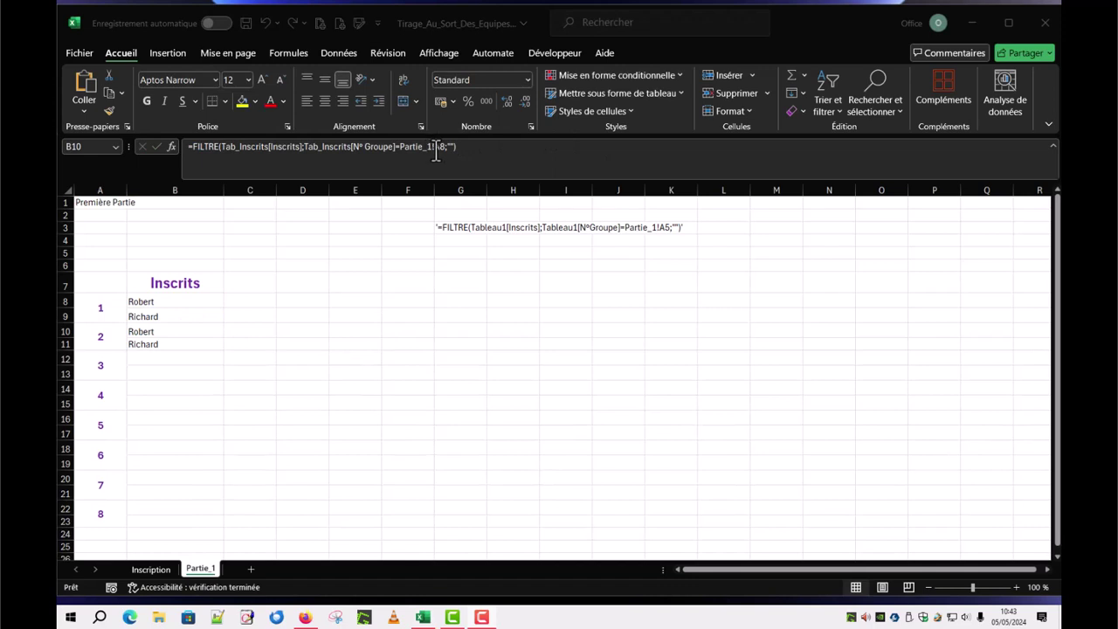
click(444, 147)
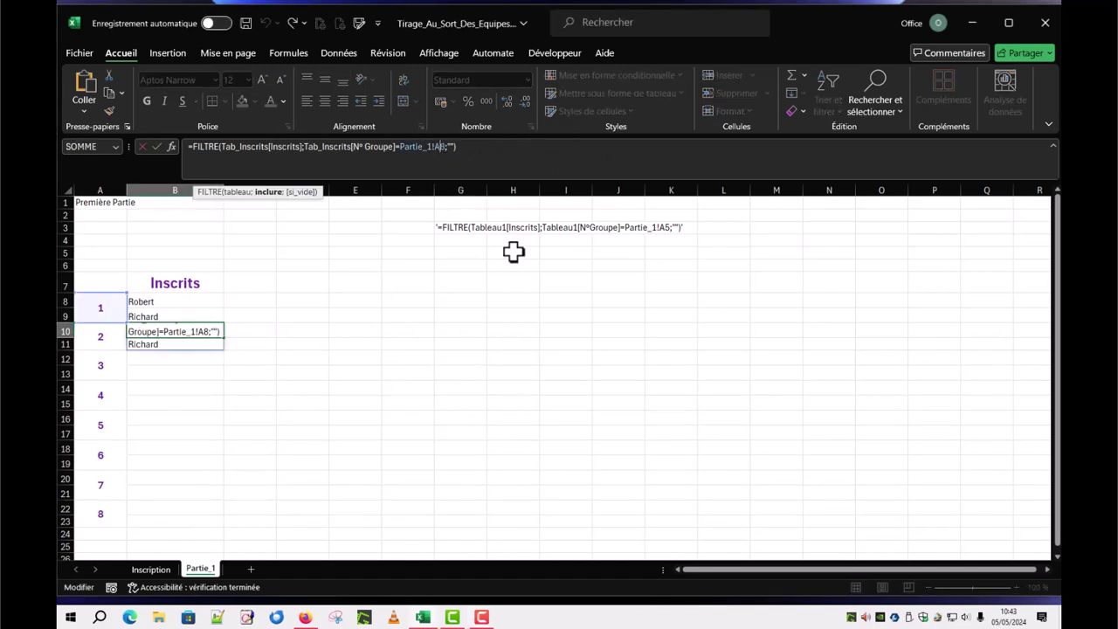
click(183, 360)
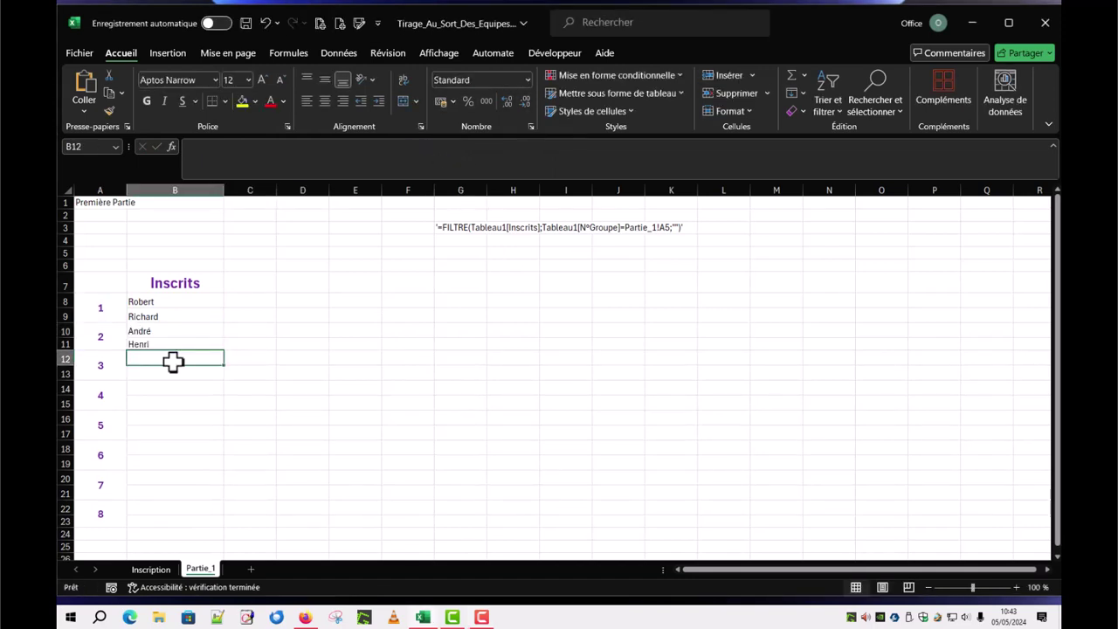
Paste the FILTRE formula into B12 for group 3 and change its condition reference to Partie_1!A12.
click(200, 152)
key(ctrl+v)
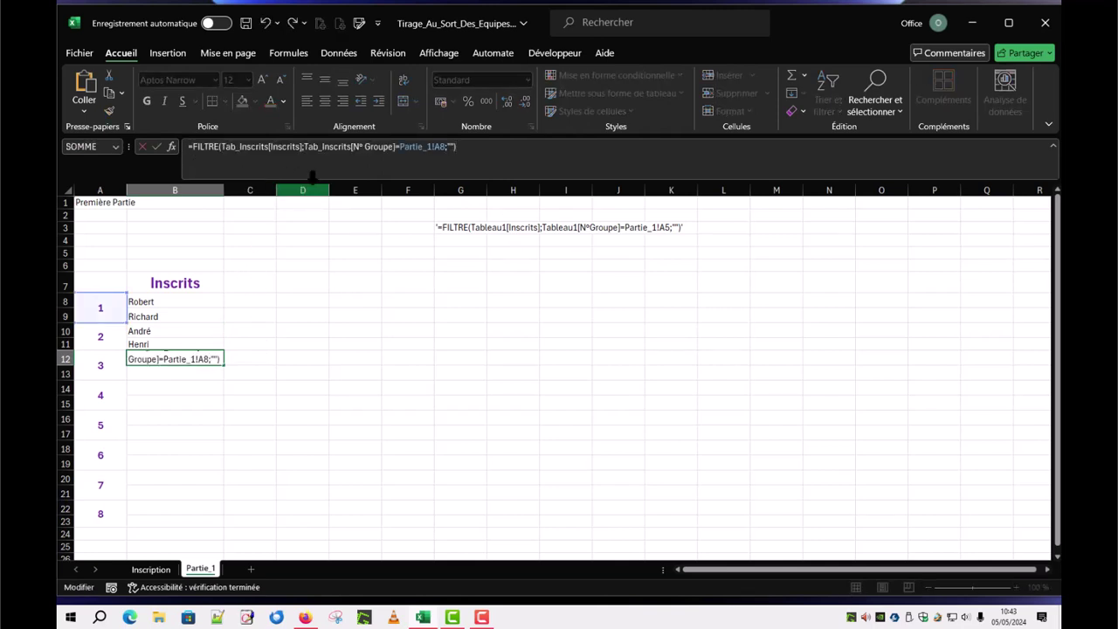
click(441, 147)
text(12)
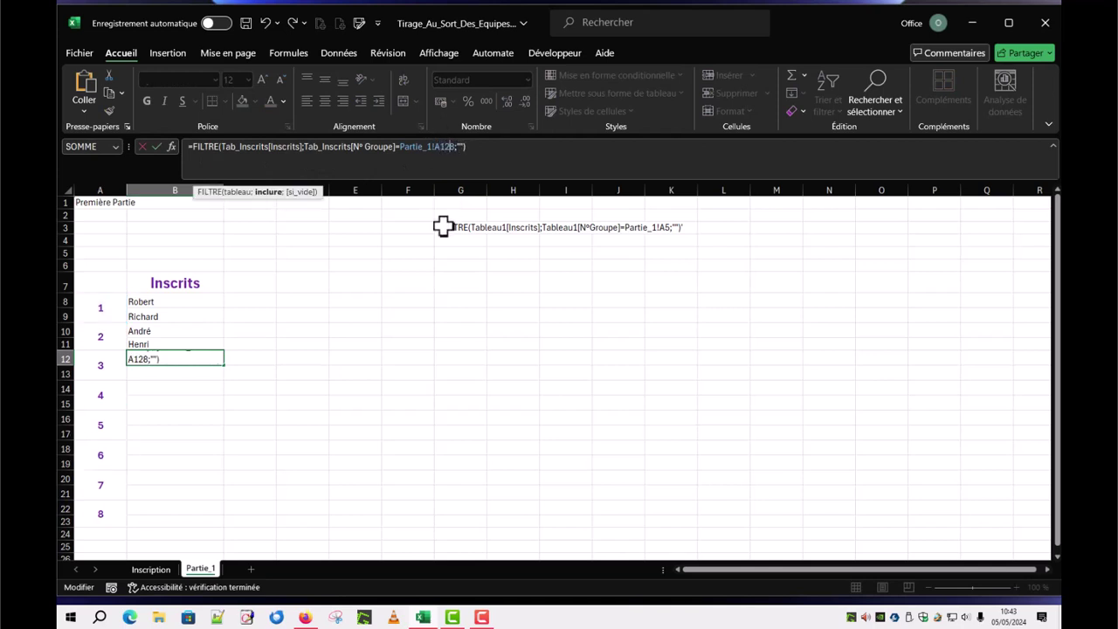
key(Delete)
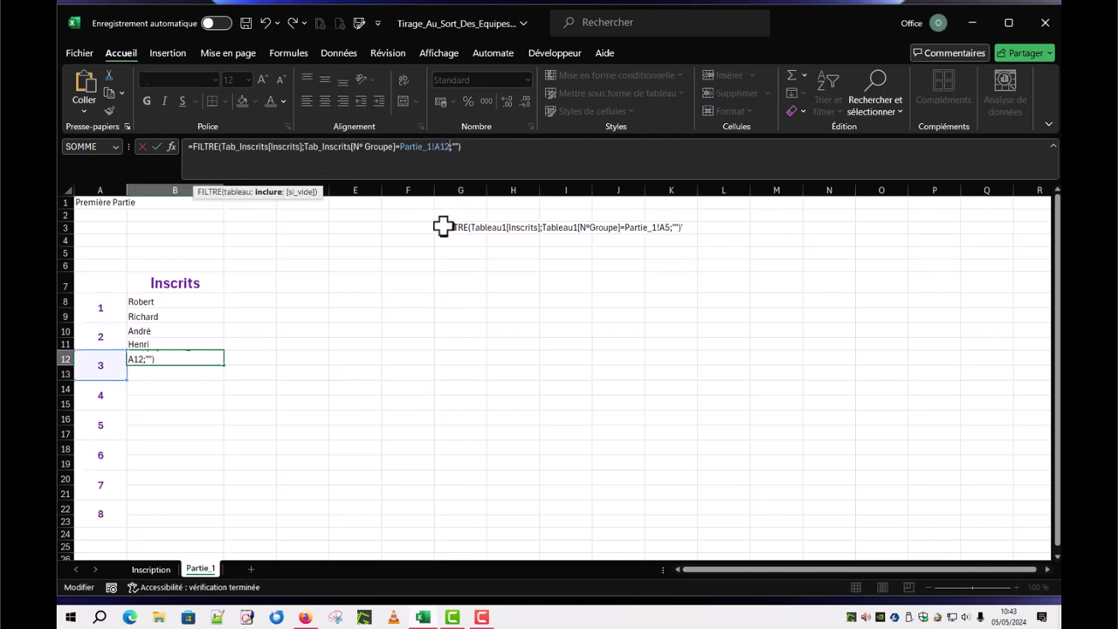
click(175, 388)
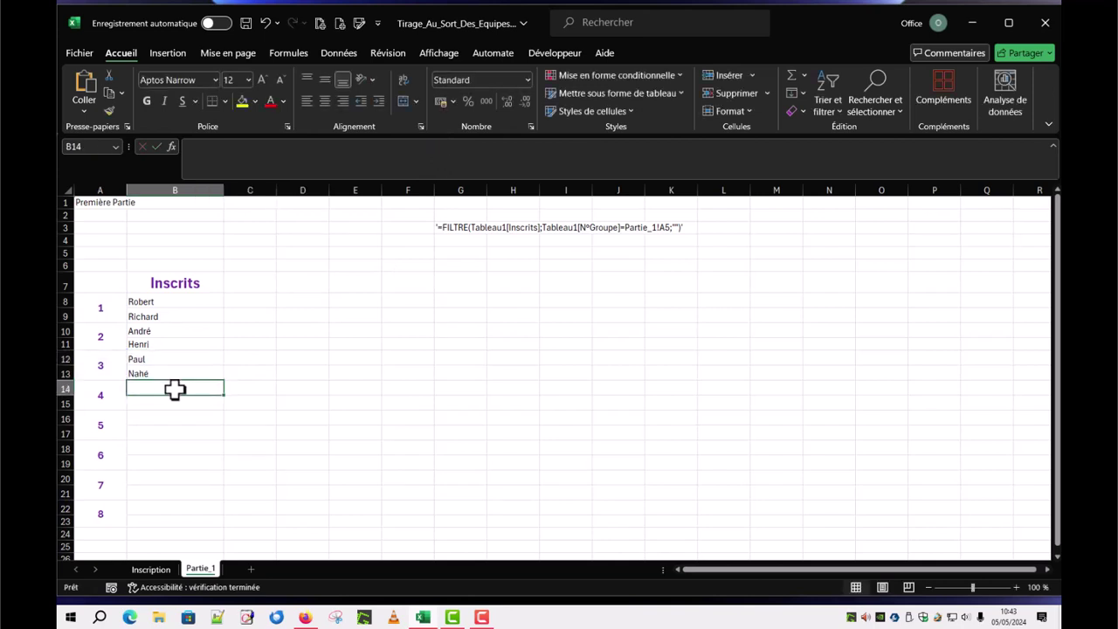
Paste the FILTRE formula into B14 for group 4 and change its condition reference to Partie_1!A14.
key(ctrl+v)
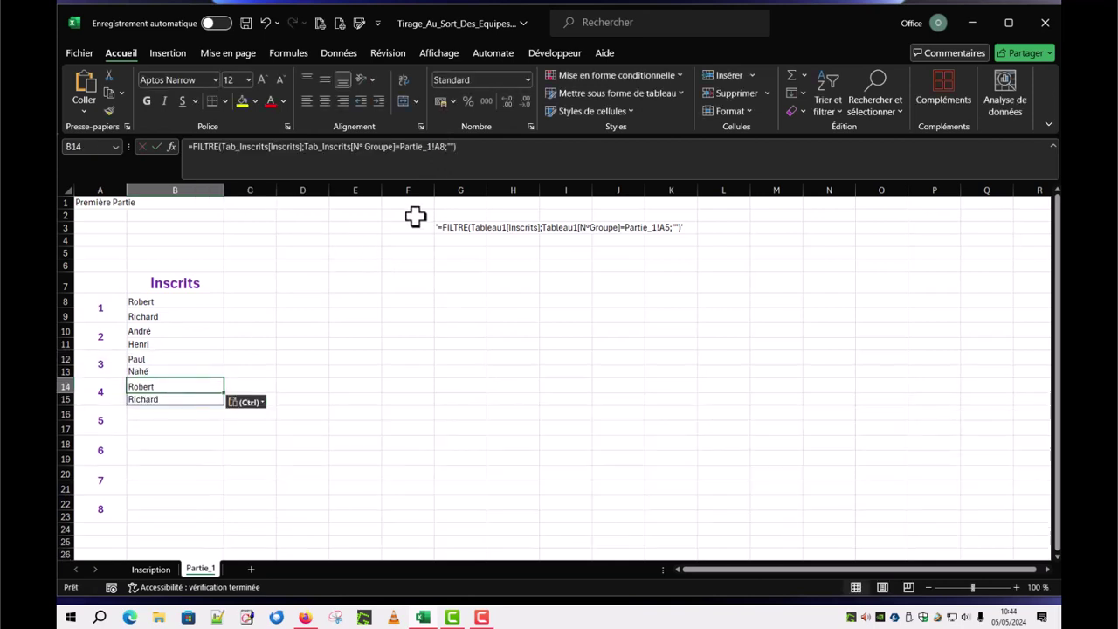
click(440, 146)
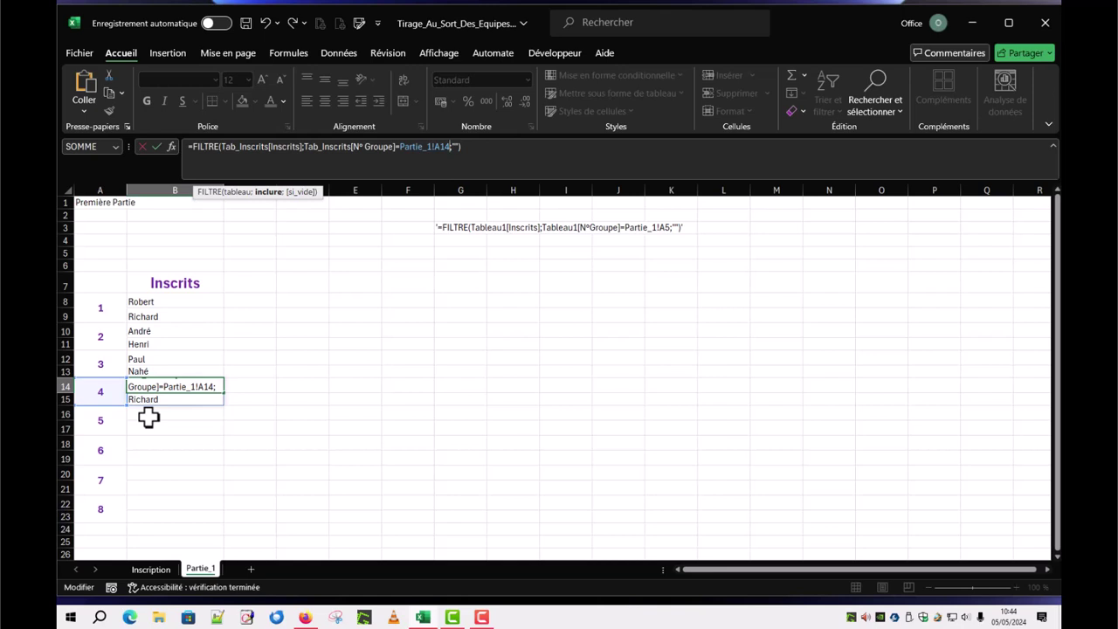
key(Return)
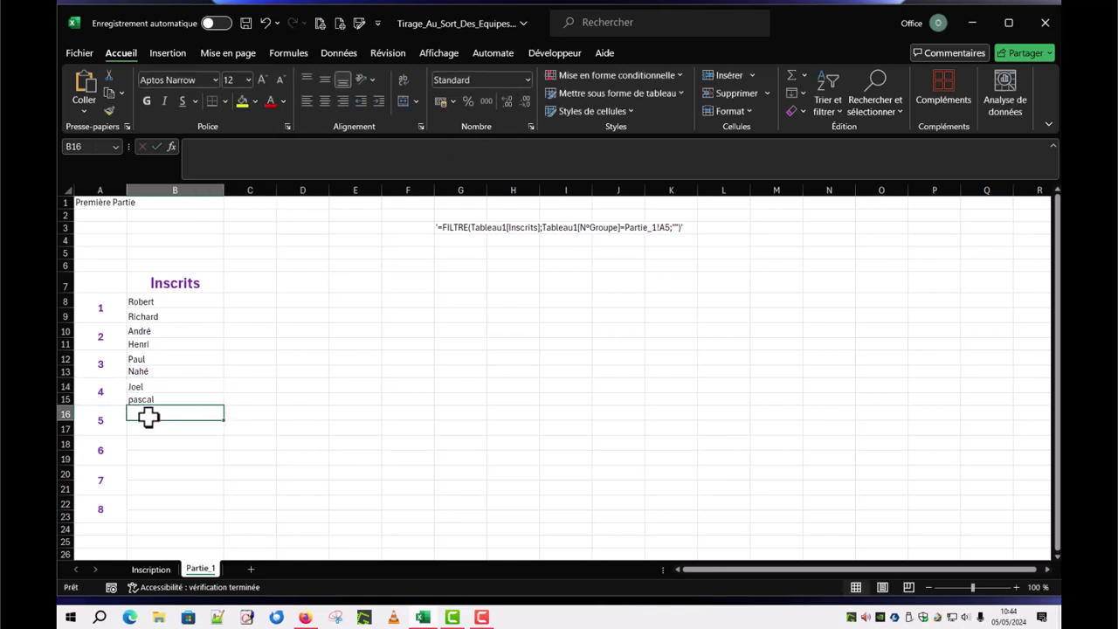
Paste the FILTRE formula into B16 for group 5 and change its condition reference to Partie_1!A16.
key(ctrl+v)
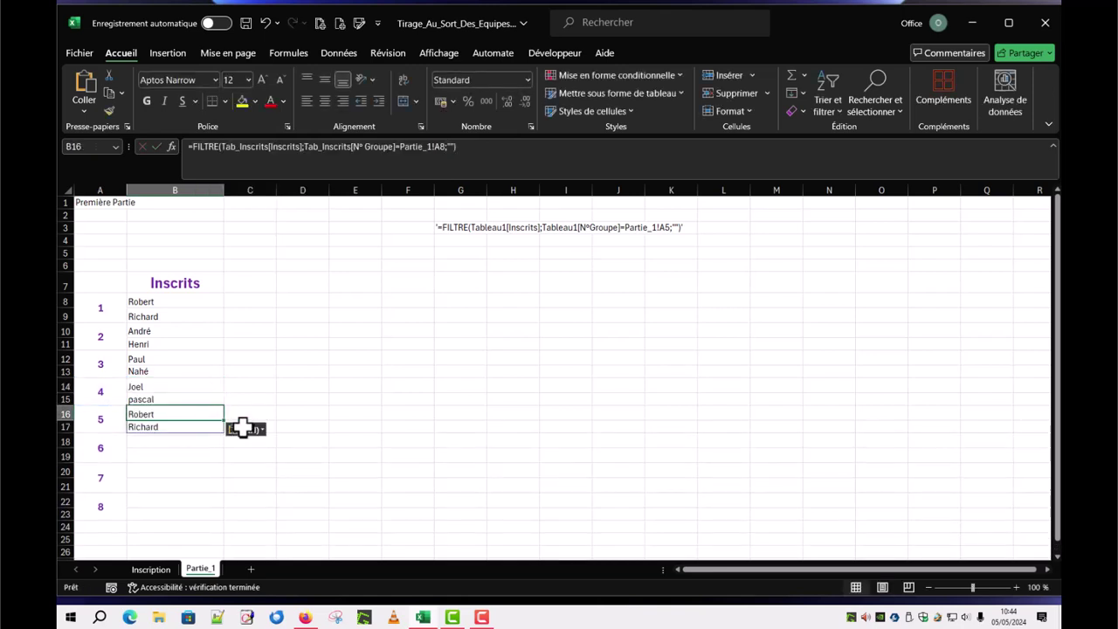
click(442, 147)
key(BackSpace)
text(16)
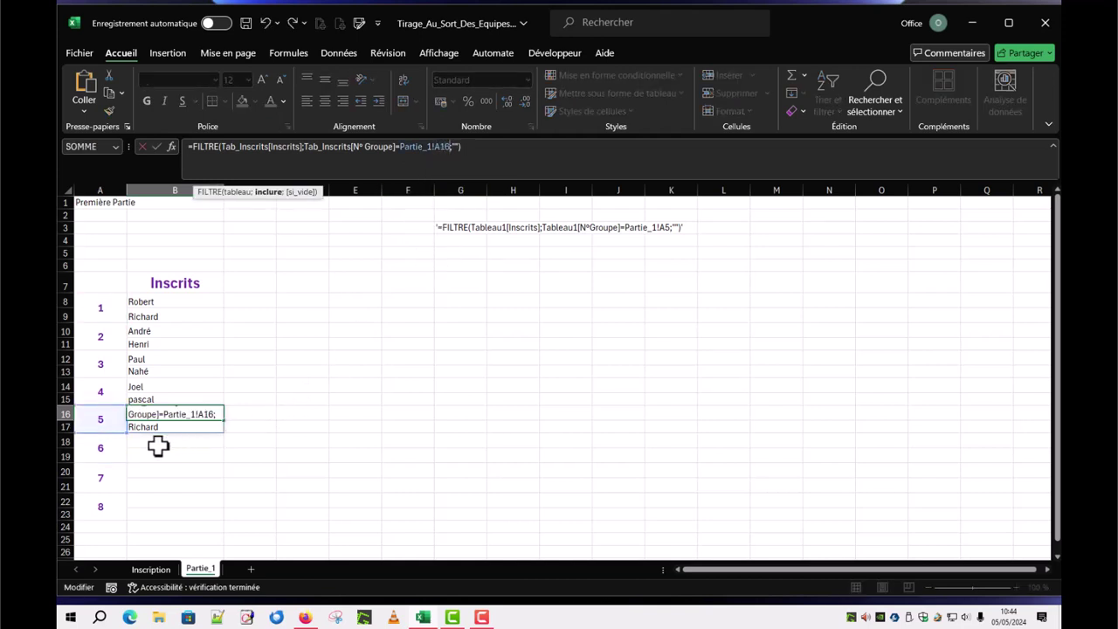
key(Return)
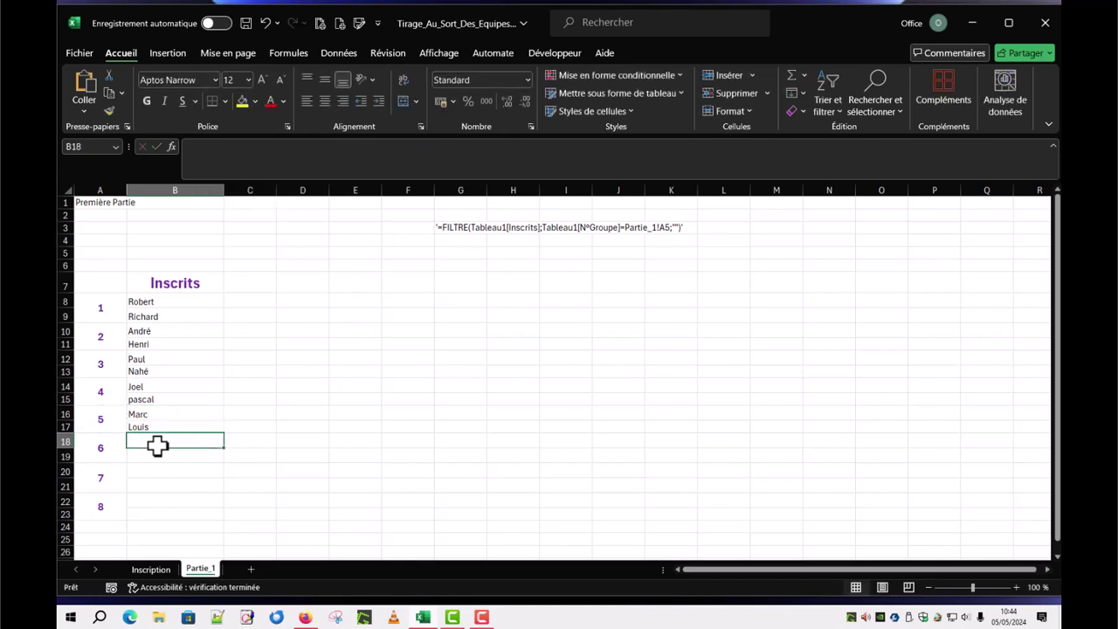
Paste the FILTRE formula into B18 for group 6 and change its condition reference to Partie_1!A18.
click(187, 155)
key(ctrl+v)
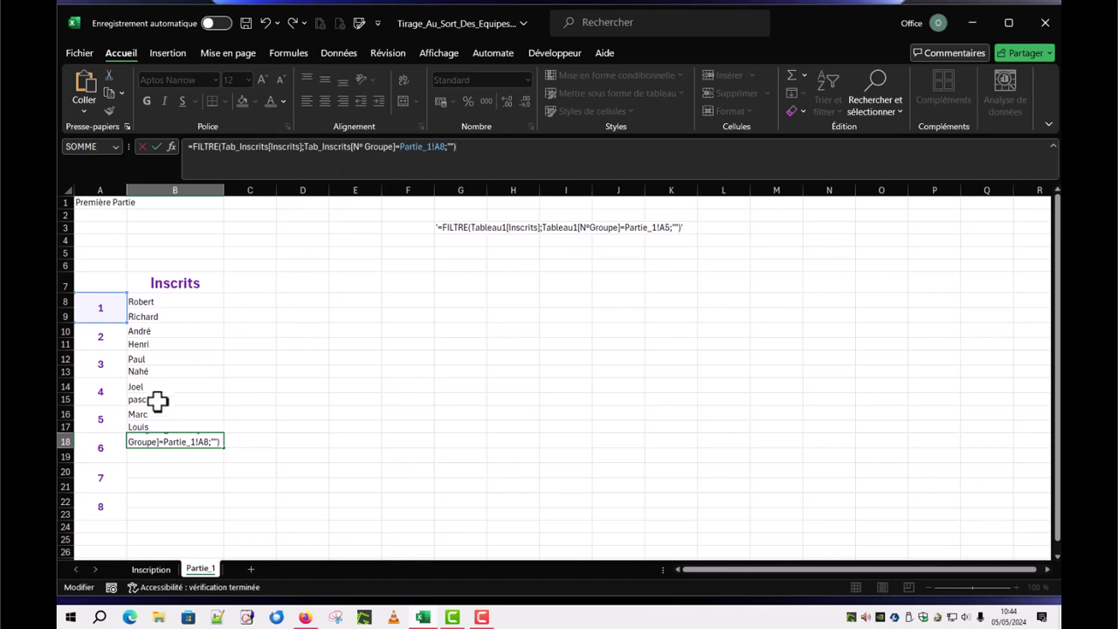
click(436, 146)
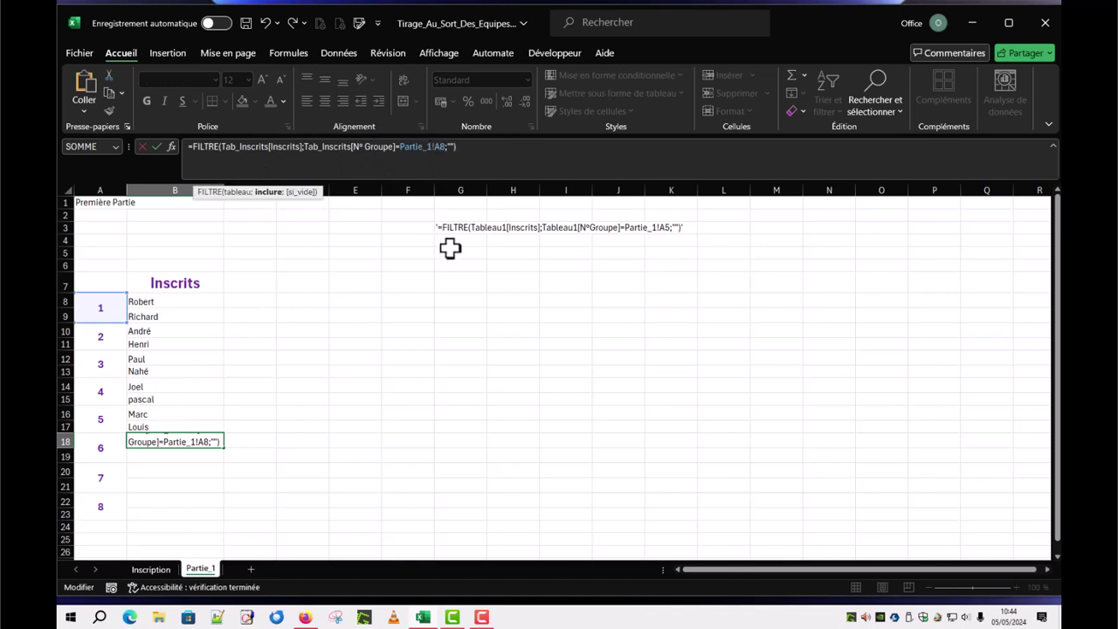
text(1)
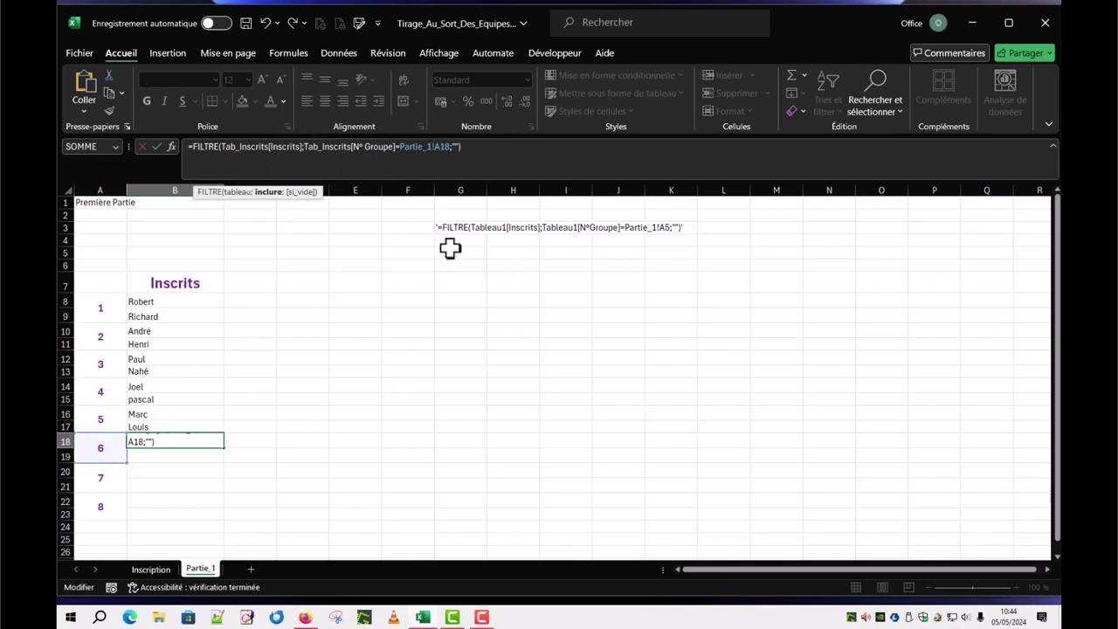
click(153, 474)
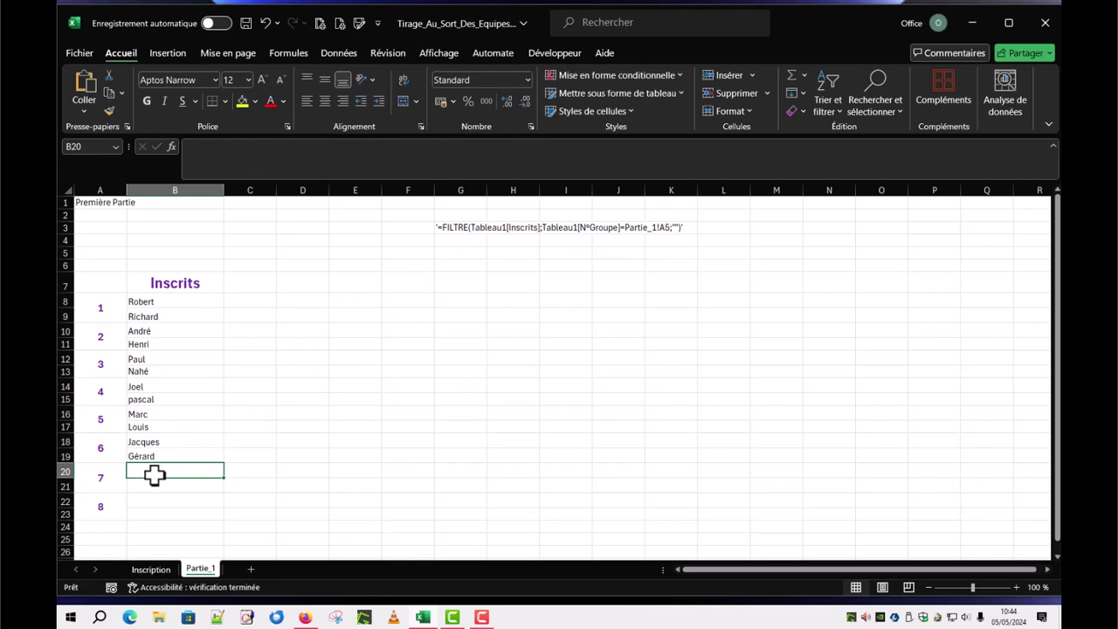
Paste the FILTRE formula into B20 for group 7 and change its condition reference to Partie_1!A20.
key(ctrl+v)
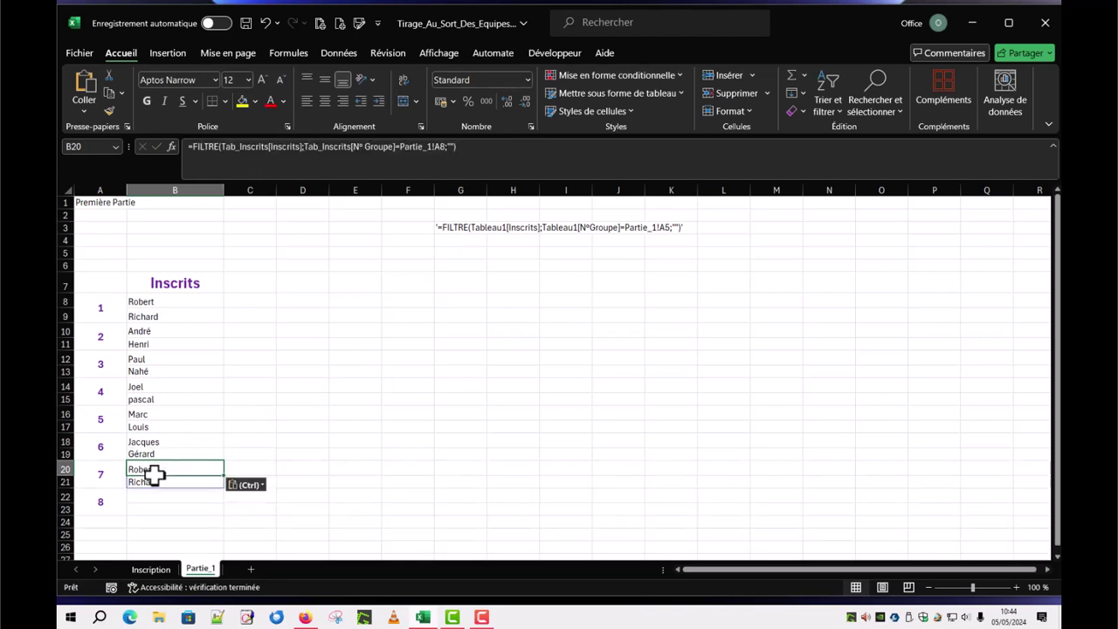
click(442, 147)
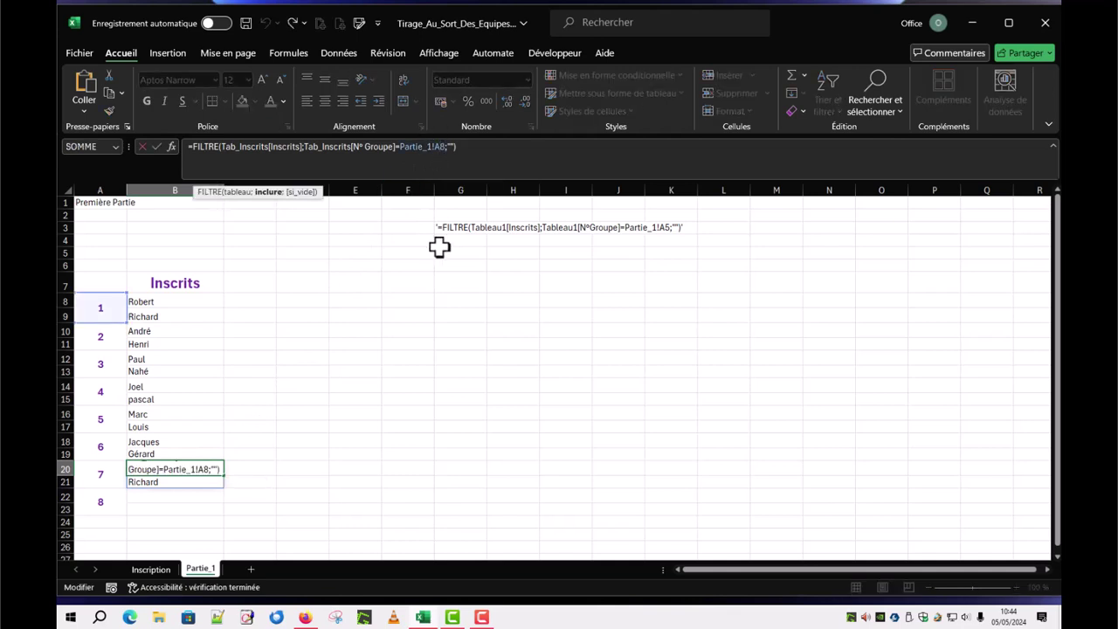
key(BackSpace)
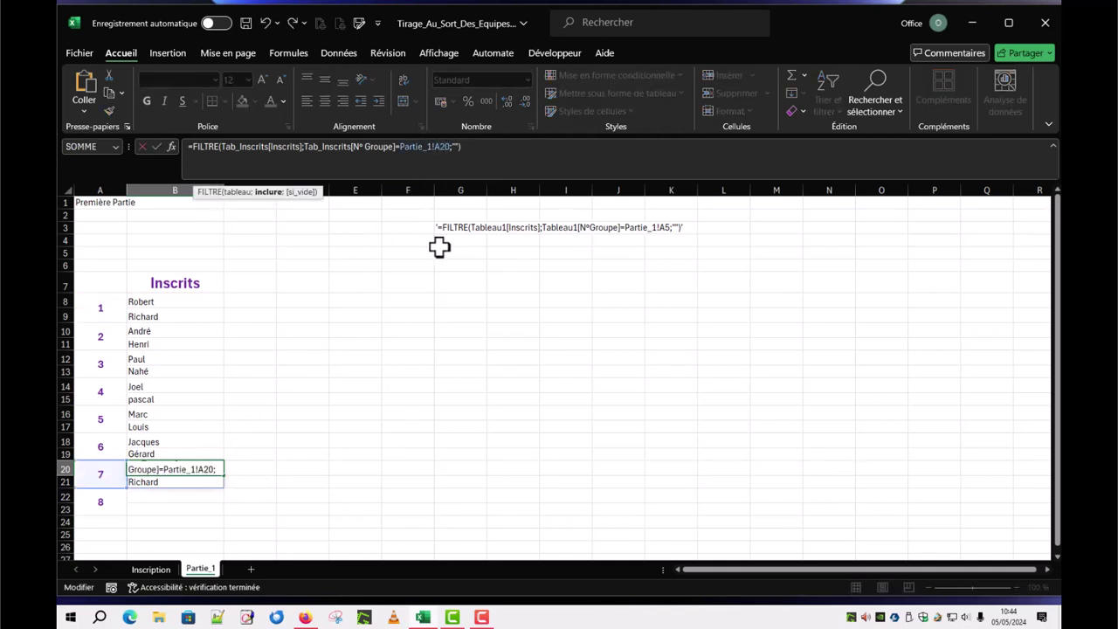
key(Return)
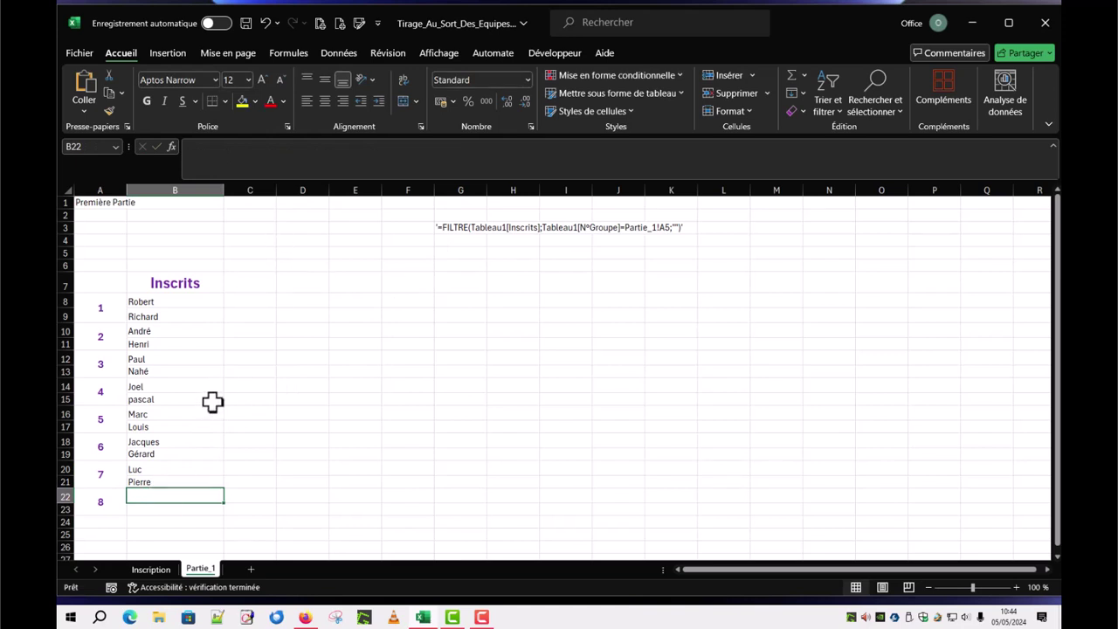
Paste the FILTRE formula into B22 for group 8 and change its condition reference to Partie_1!A22.
key(ctrl+v)
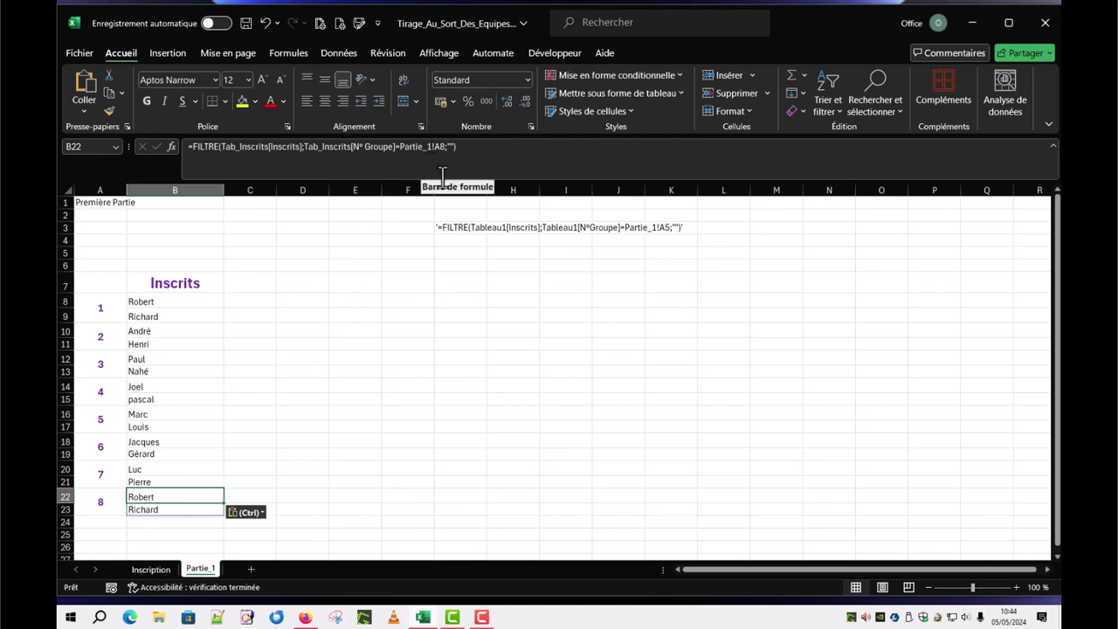
click(439, 147)
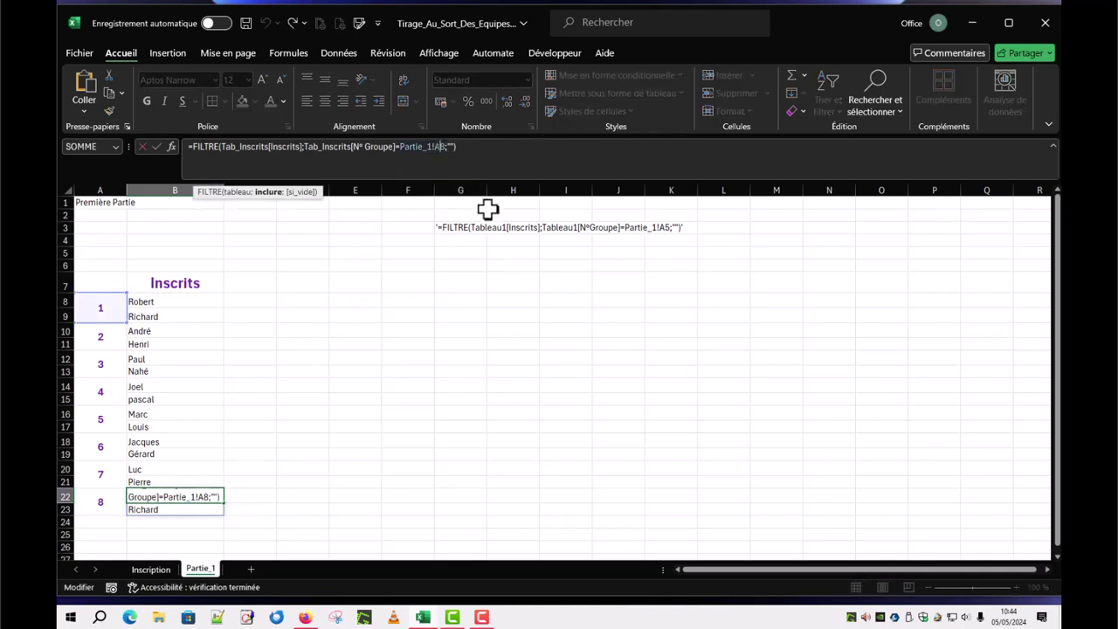
text(22)
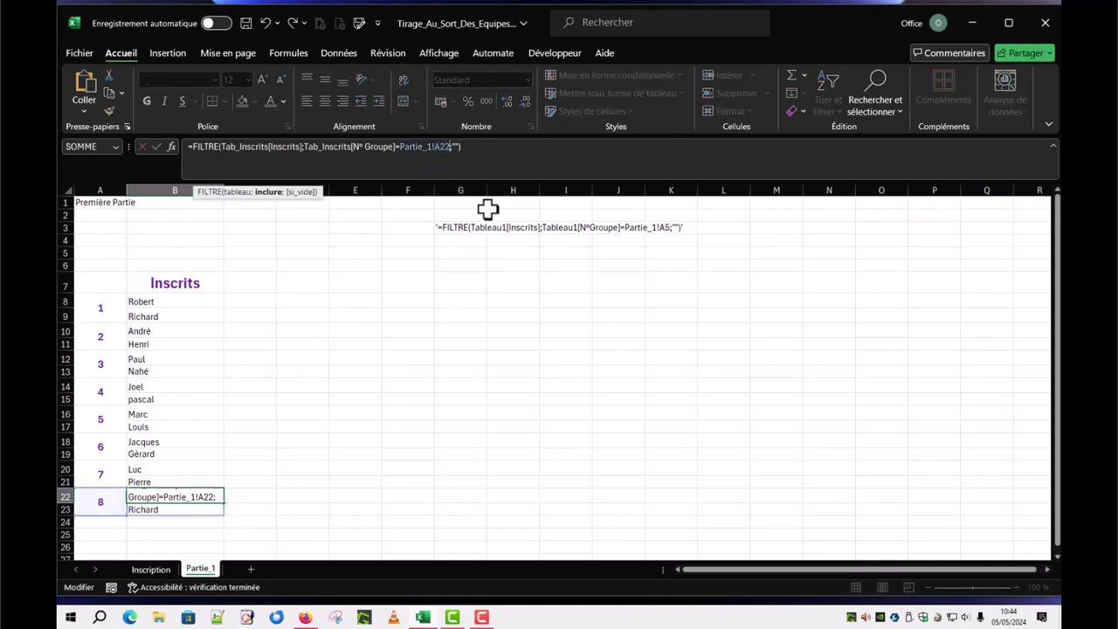
click(158, 147)
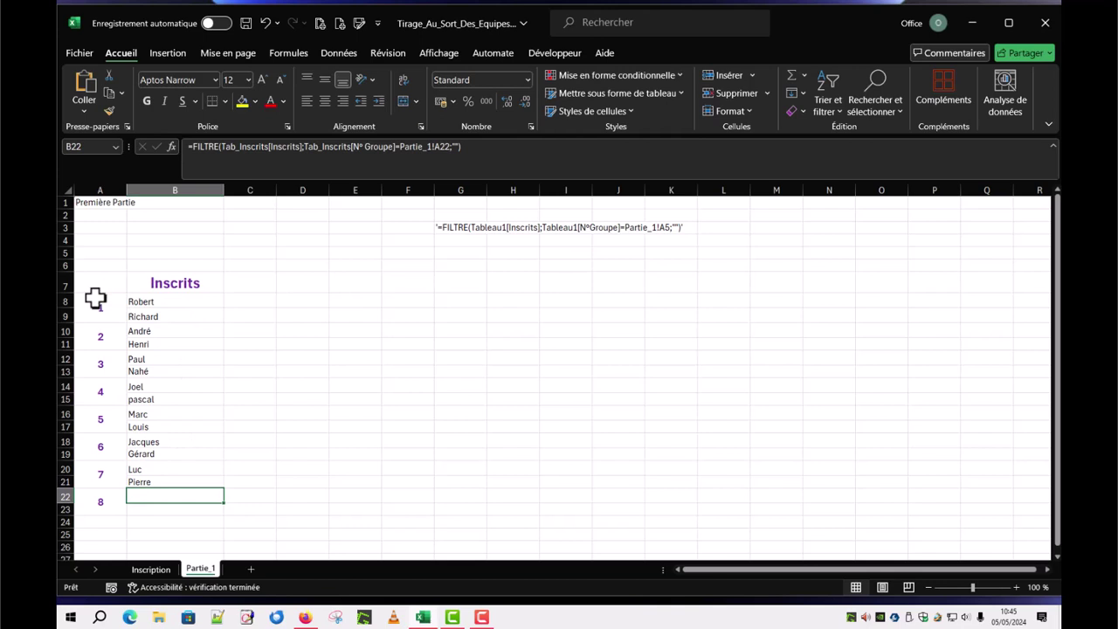
Put an outside border around the group 1 block A8:B9 and another around the group 2 block A10:B11.
drag(95, 298, 174, 308)
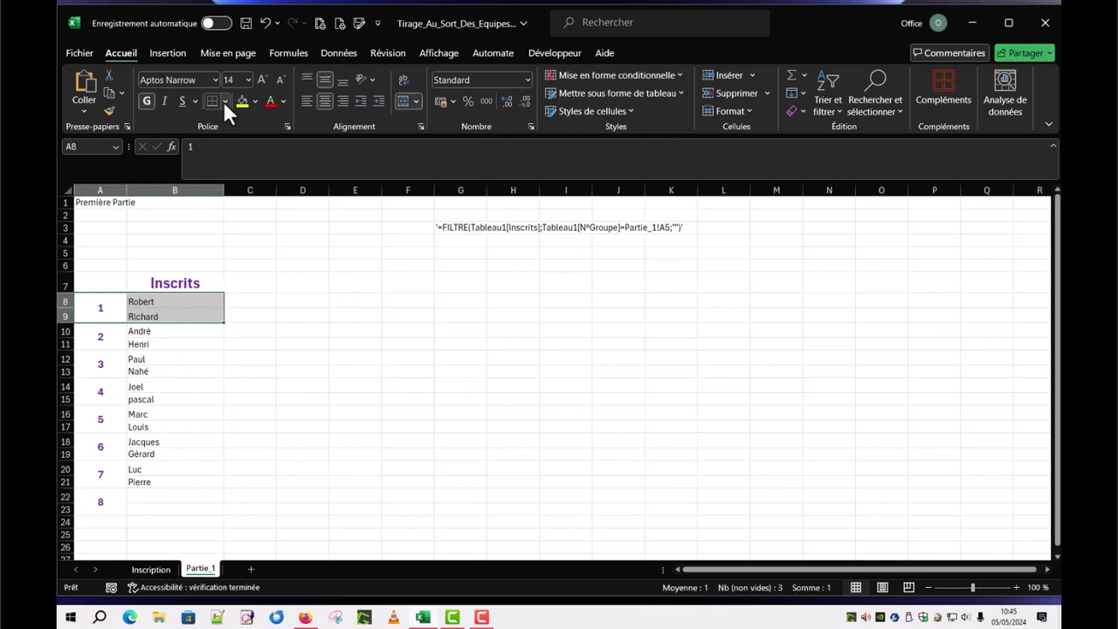
click(223, 100)
click(221, 279)
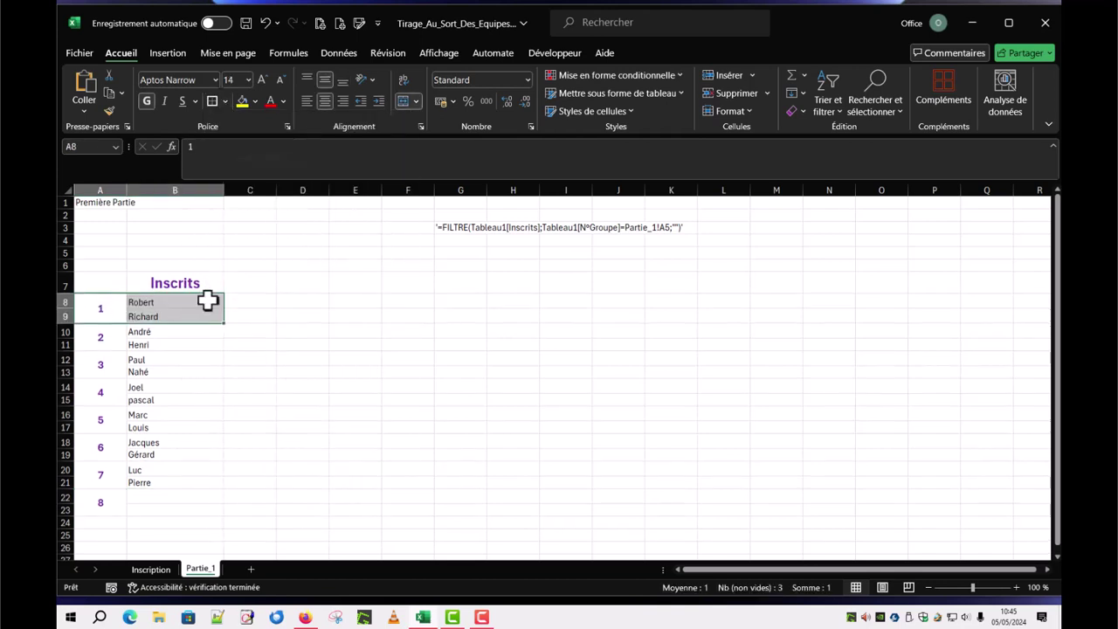
drag(97, 334, 175, 336)
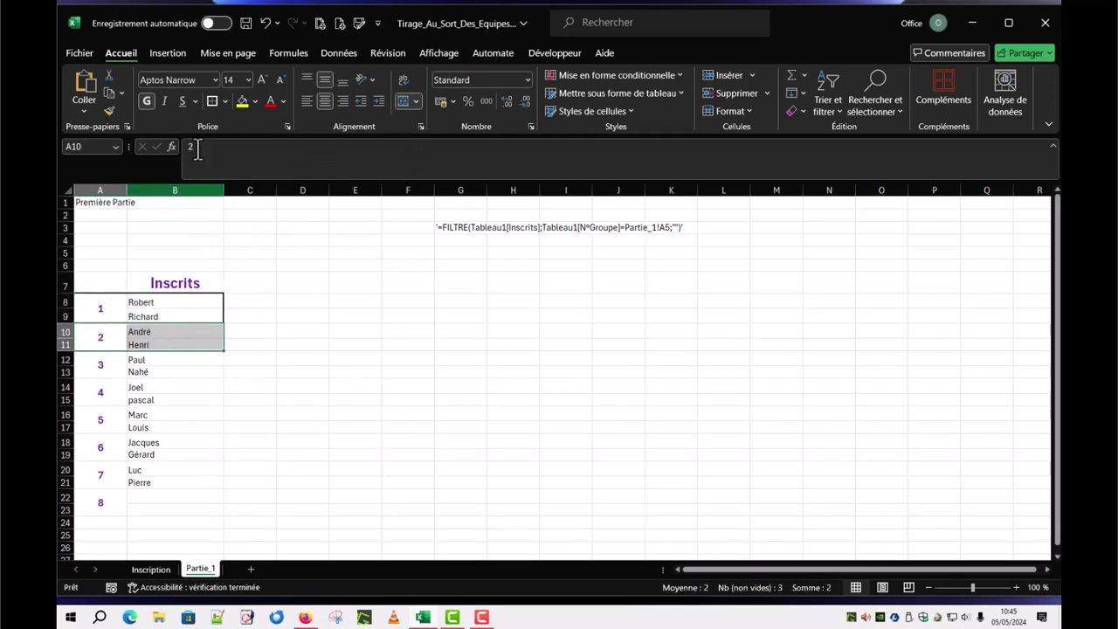
click(209, 101)
Apply the same outside border separately to the group 3 block A12:B13 and the group 4 block A14:B15.
click(93, 367)
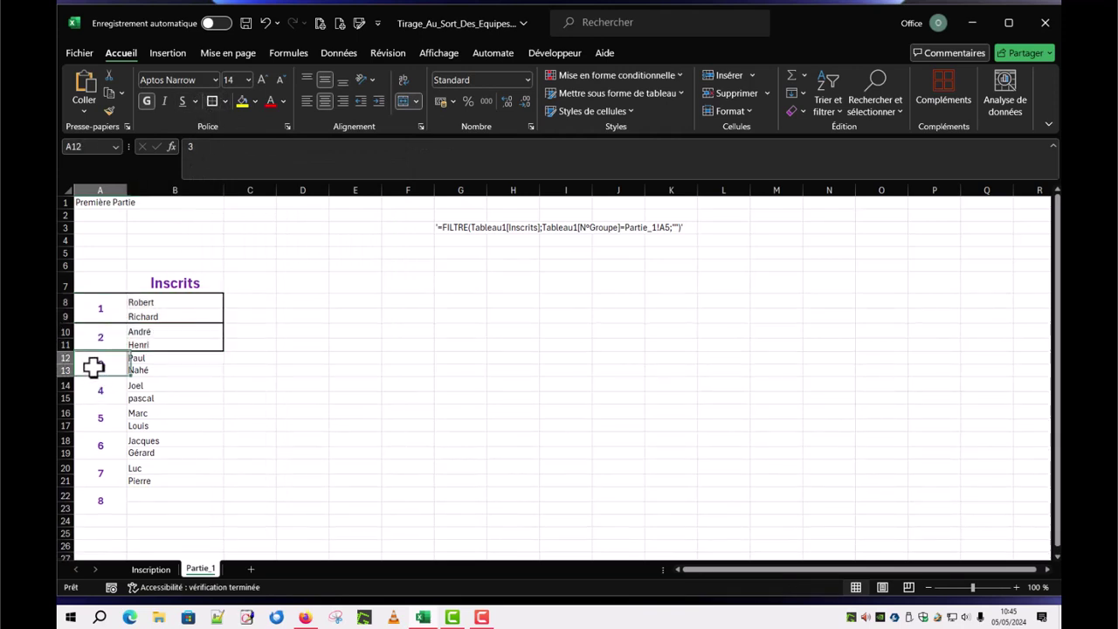
drag(93, 367, 165, 366)
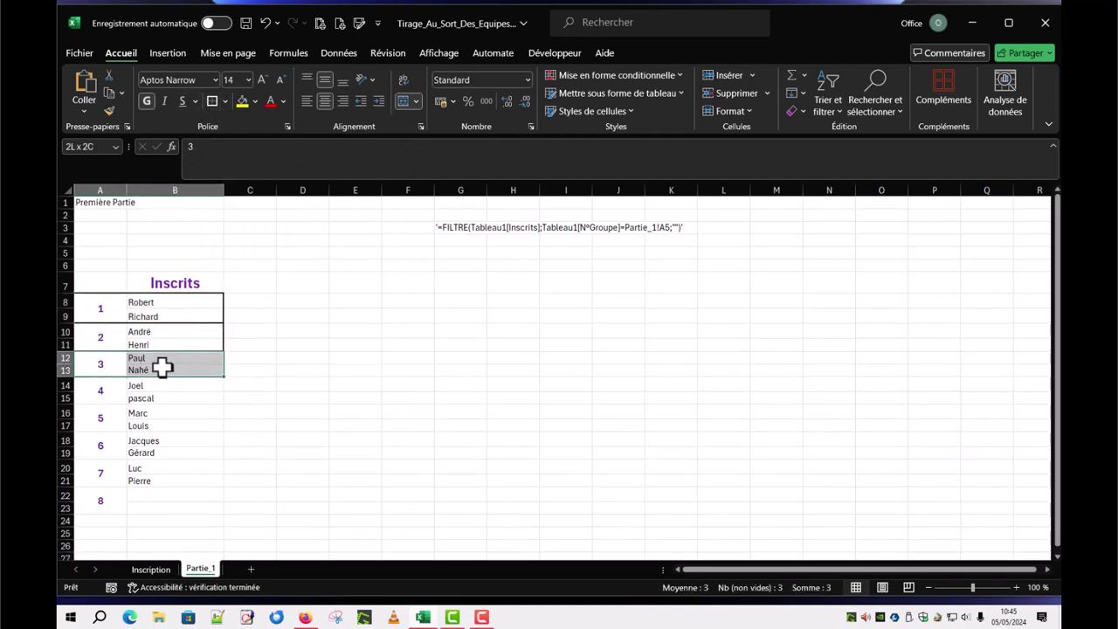
click(211, 100)
drag(100, 392, 160, 395)
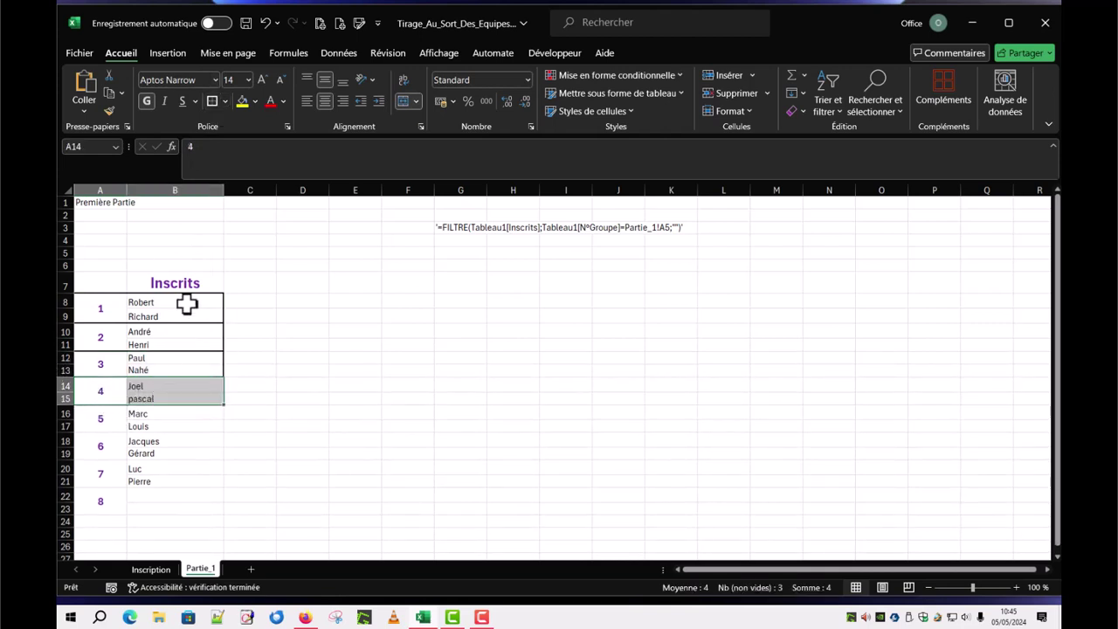
click(210, 97)
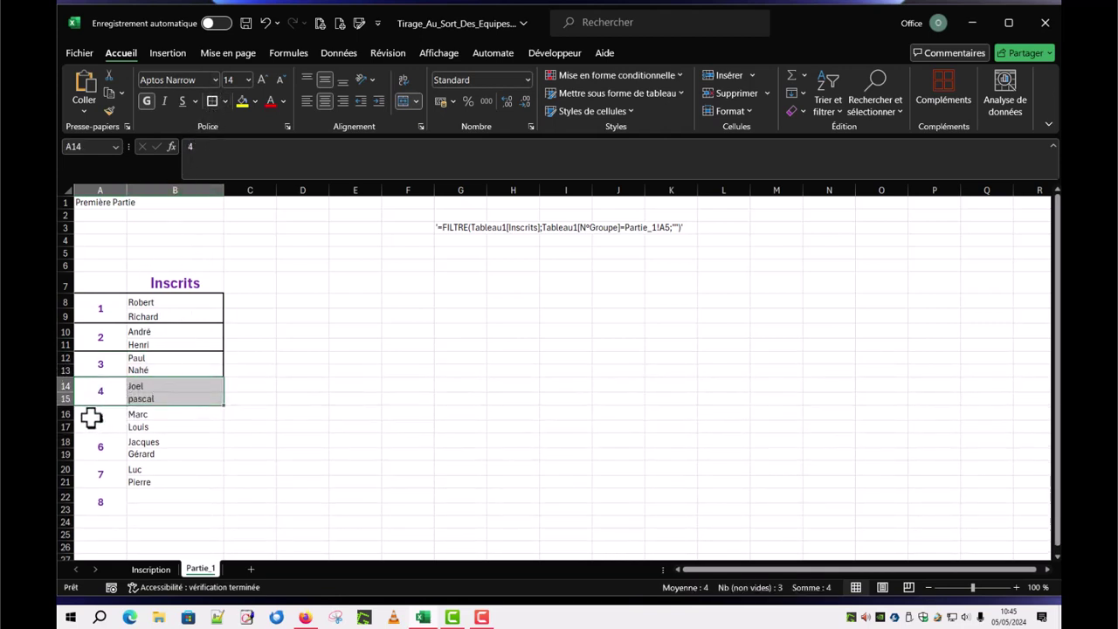
Apply the same outside border separately to the blocks of groups 5, 6 and 7: A16:B17, A18:B19 and A20:B21.
drag(92, 417, 162, 419)
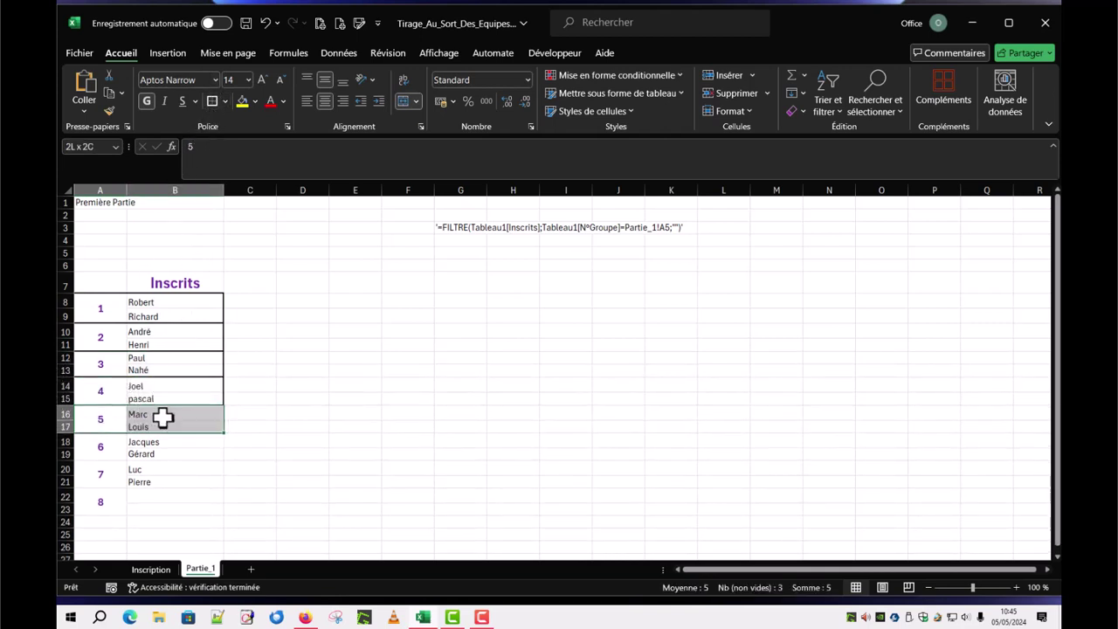
click(209, 101)
drag(100, 446, 163, 448)
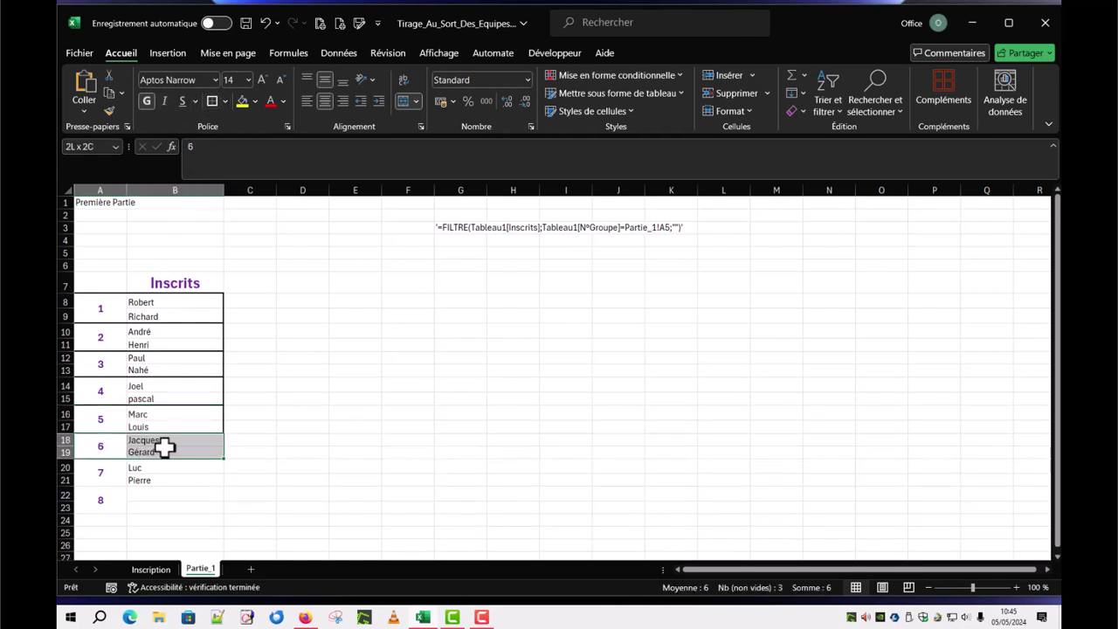
click(209, 100)
drag(89, 472, 152, 472)
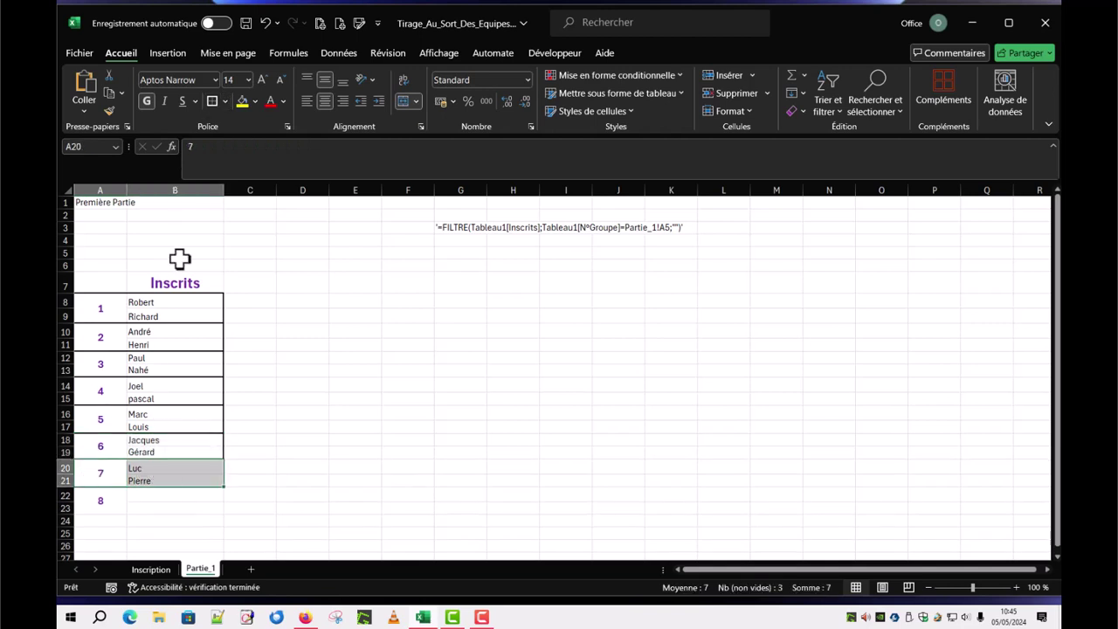
click(209, 100)
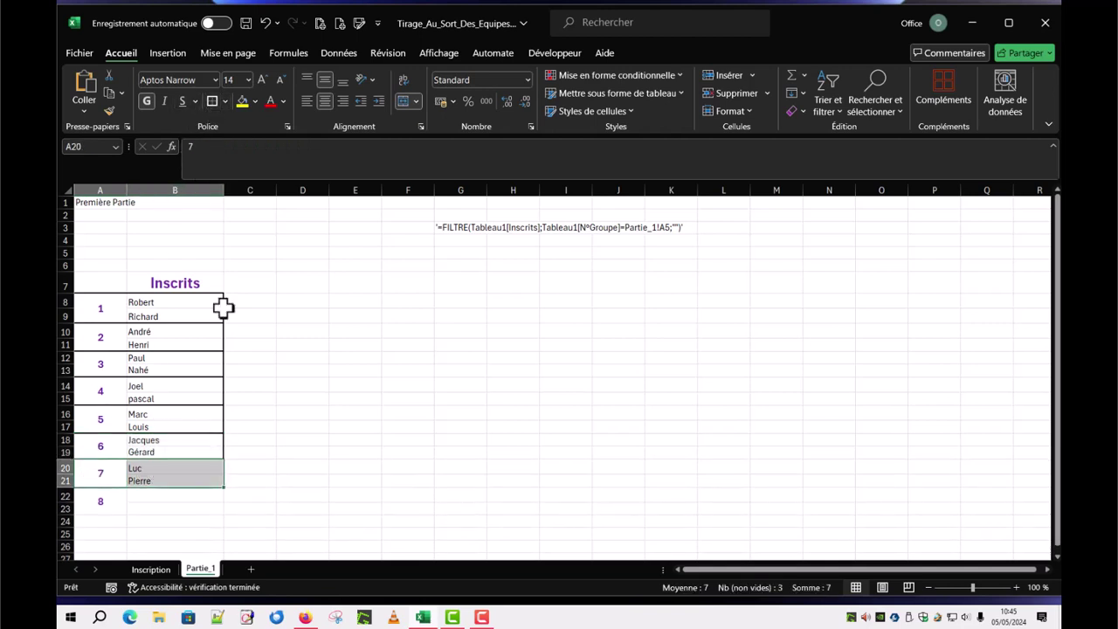